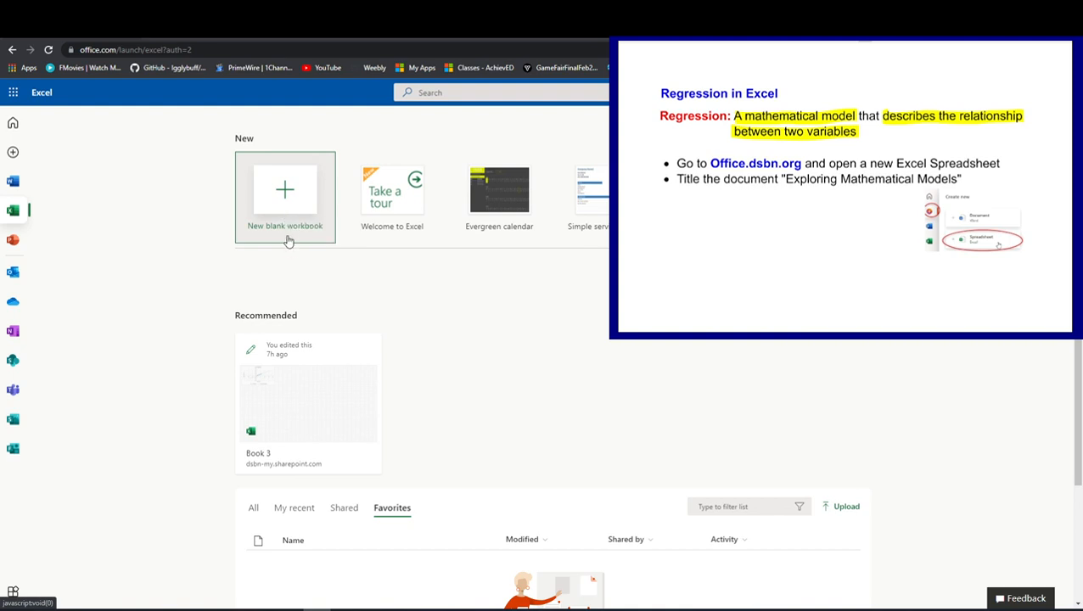
Step: Create a new blank workbook and rename the file as Regressions
left_click(300, 204)
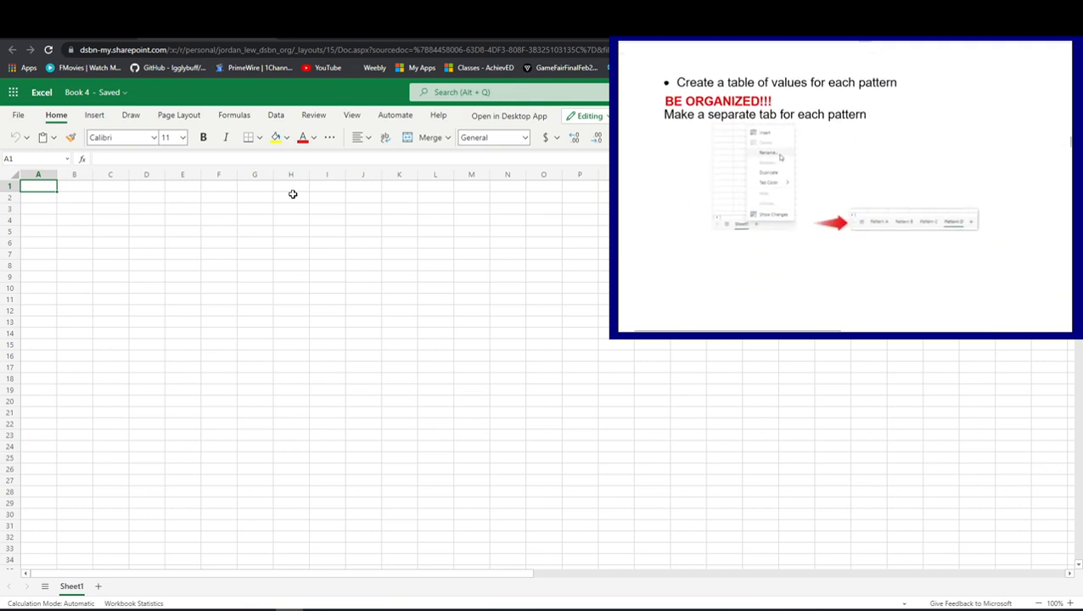
left_click(89, 94)
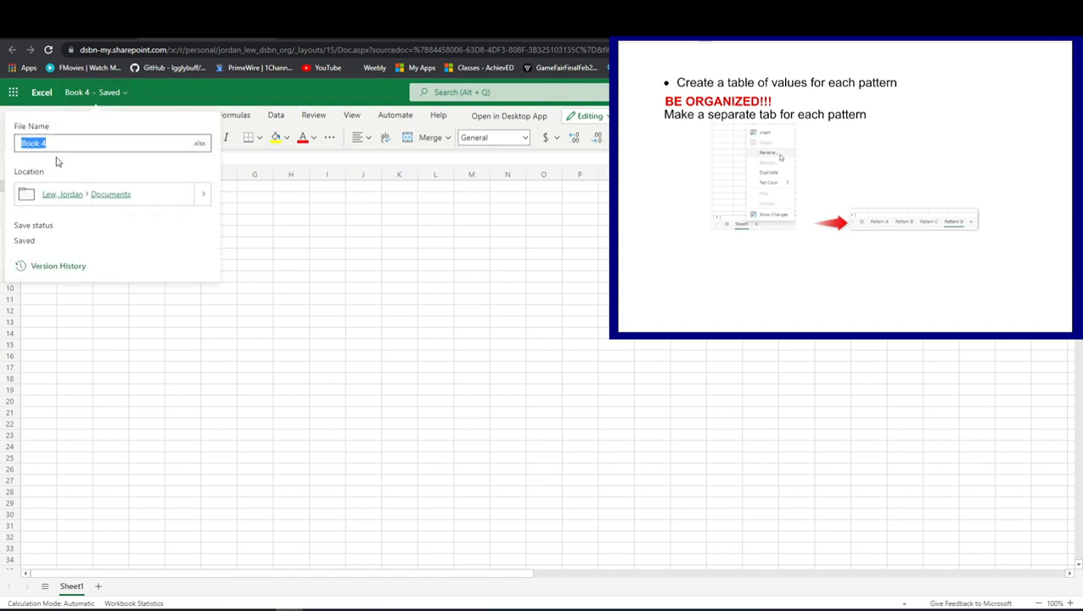
type("Regressions")
key("Return")
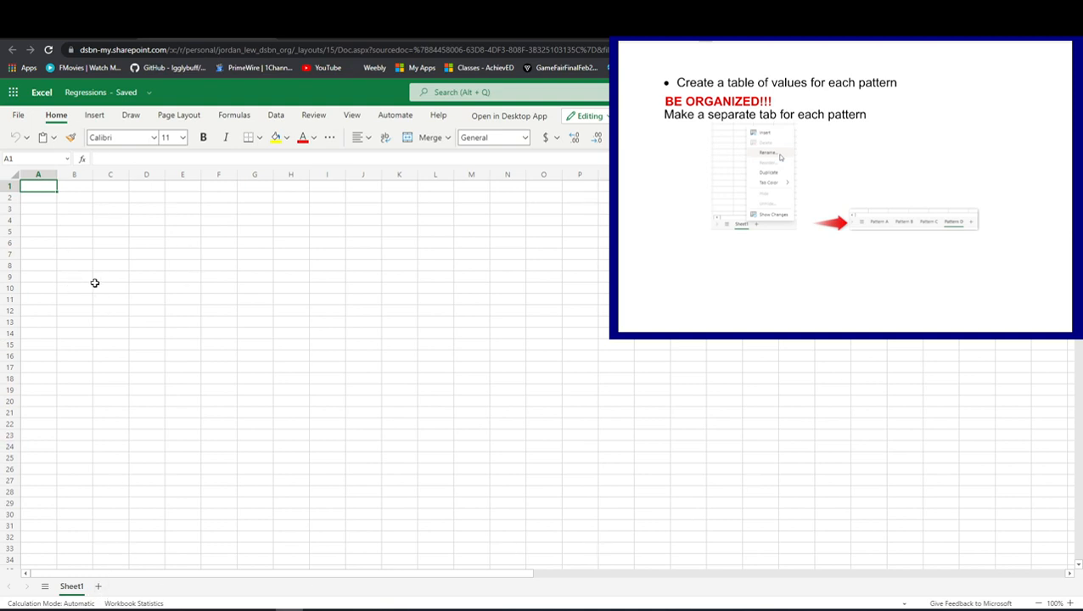
Step: Rename the workbook's only sheet, Sheet1, as "Pattern A"
right_click(77, 593)
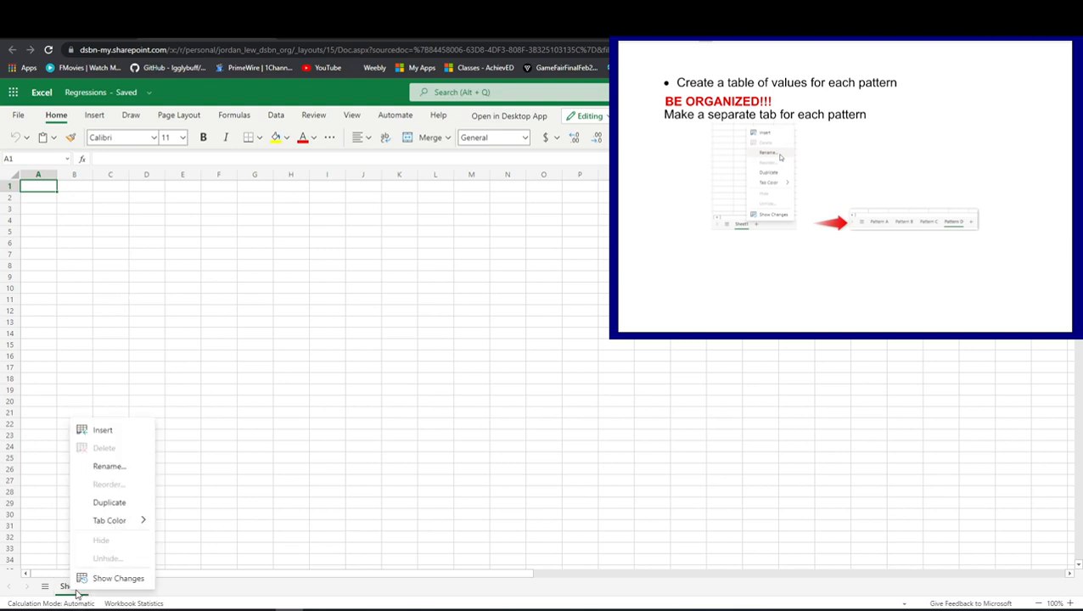
left_click(110, 467)
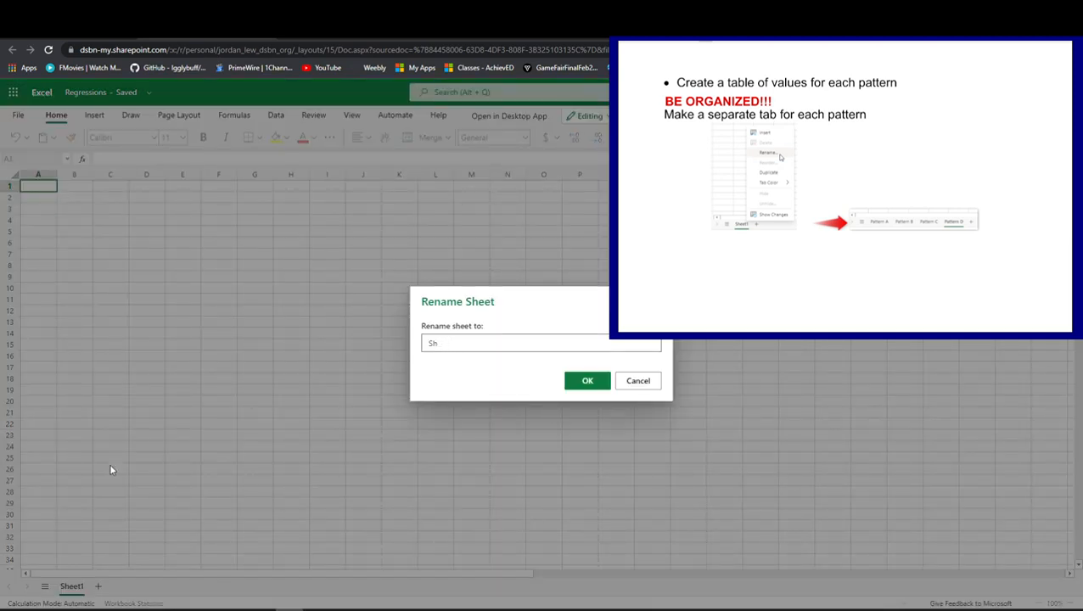
key("BackSpace")
key("BackSpace")
type("Pattern A")
left_click(581, 381)
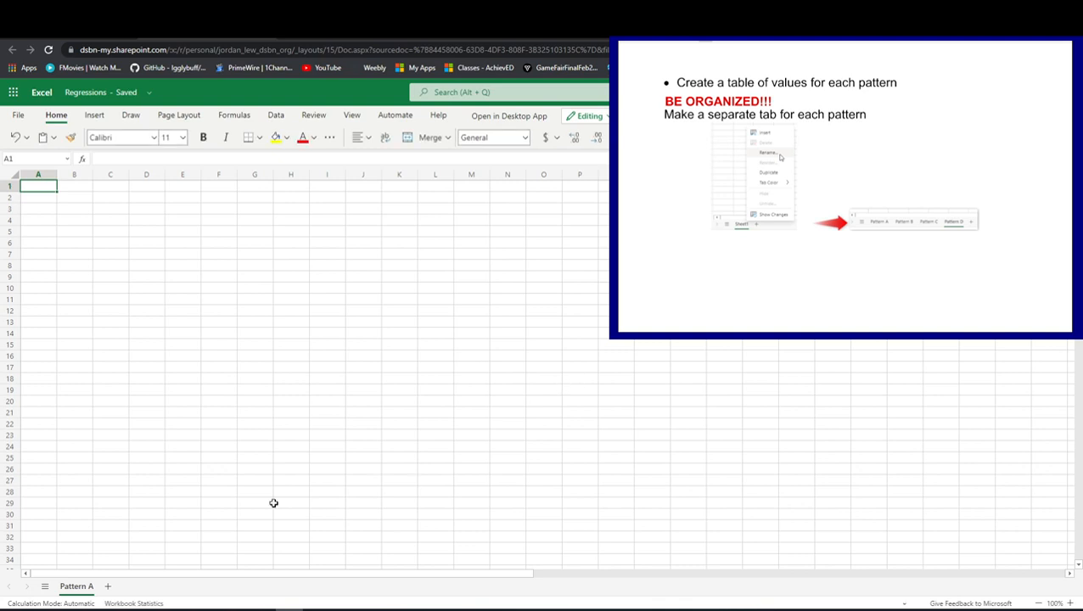
Step: Add a second sheet after Pattern A and name it "Pattern B"
left_click(109, 588)
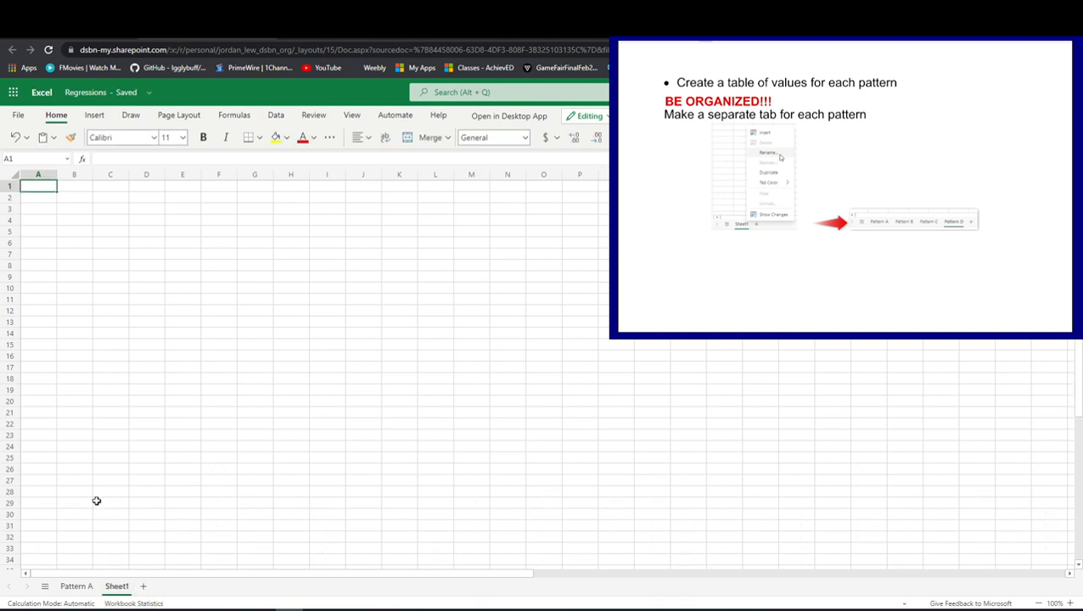
right_click(126, 592)
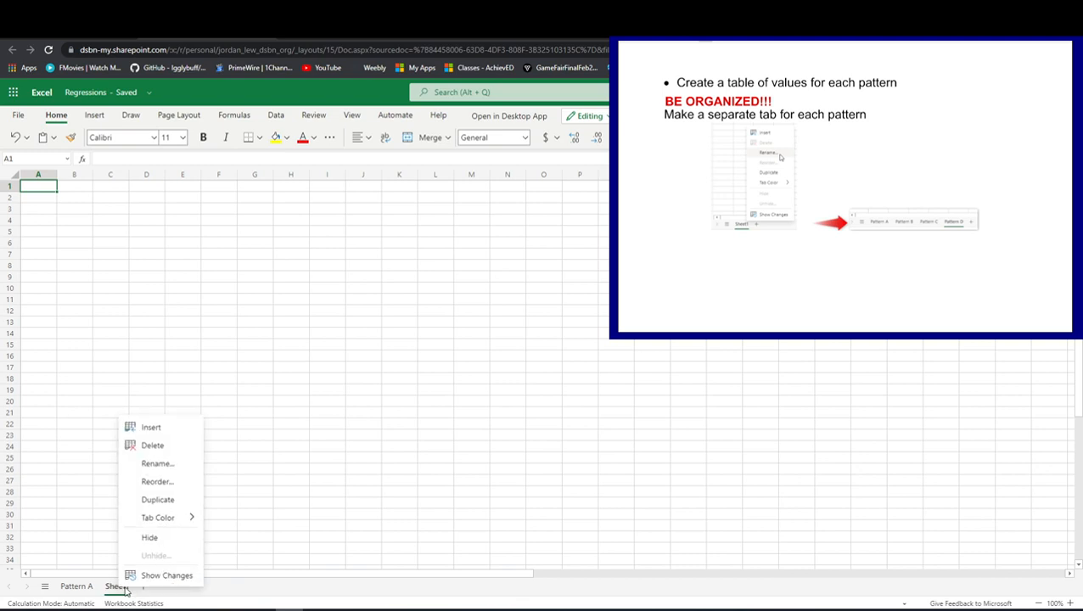
left_click(166, 470)
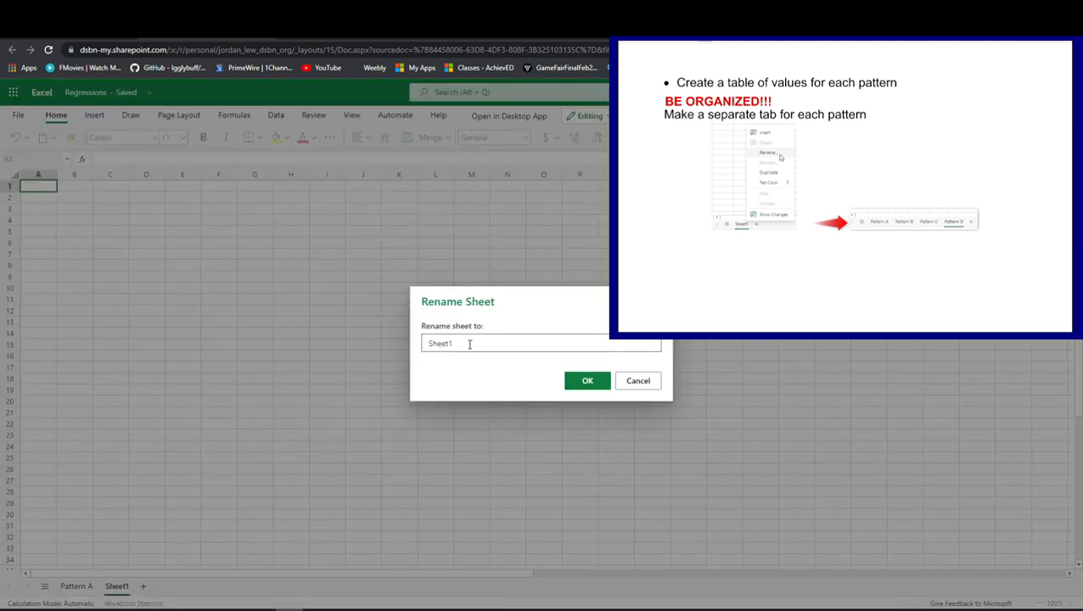
type("Pattern B")
left_click(589, 381)
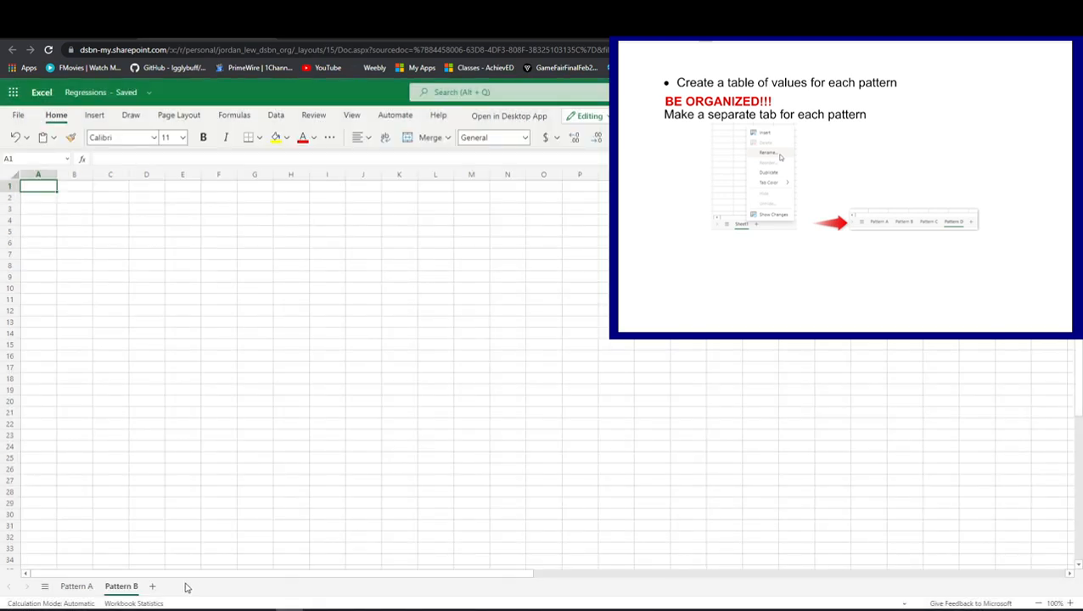
Step: Add two more sheets after Pattern B and rename the first of them as "Pattern C"
left_click(188, 586)
left_click(188, 591)
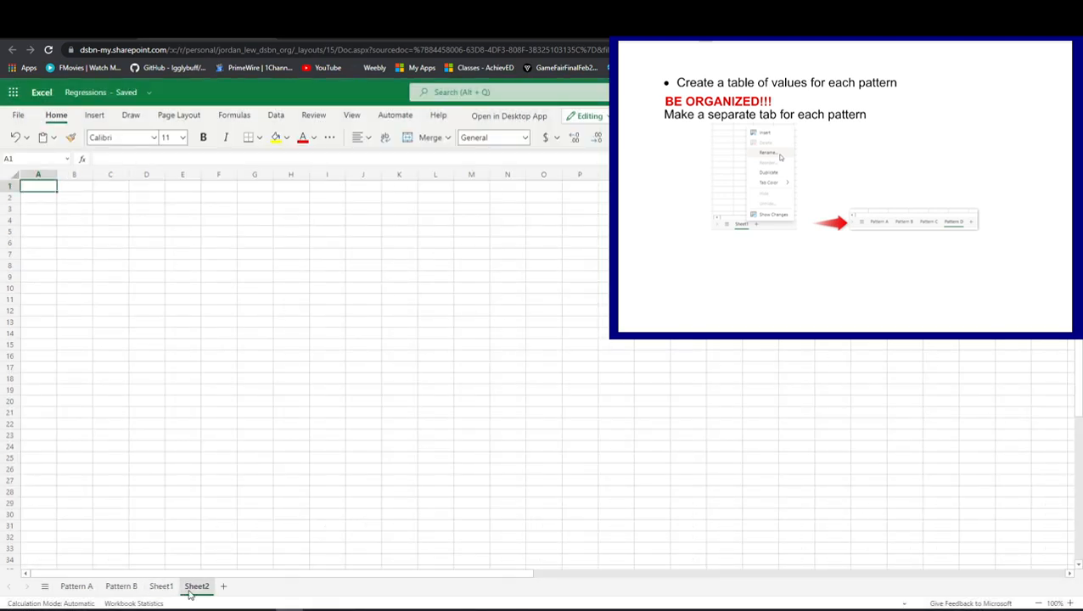
right_click(152, 594)
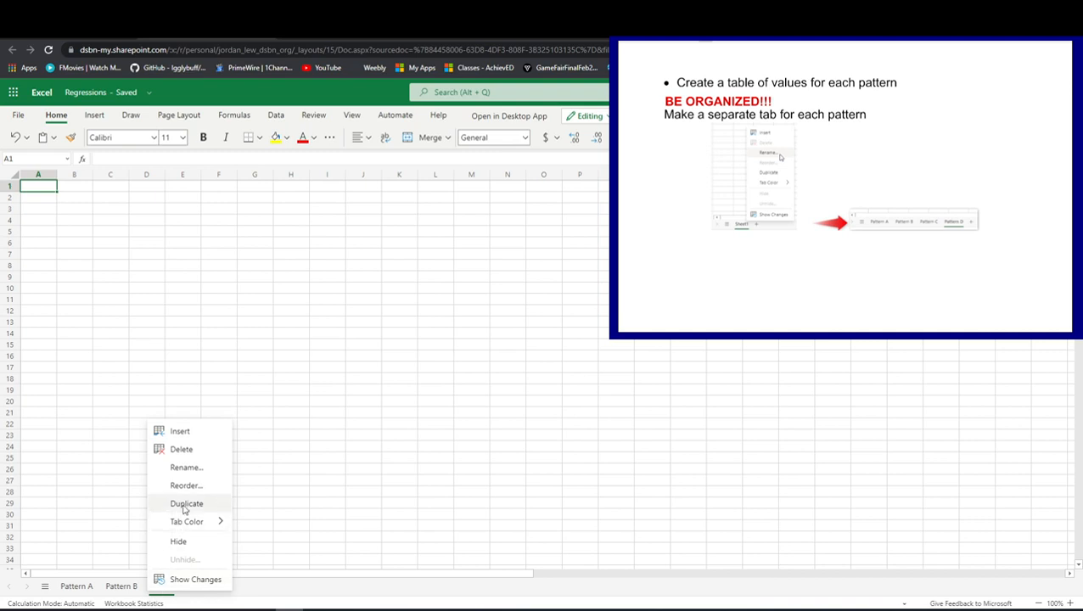
left_click(185, 465)
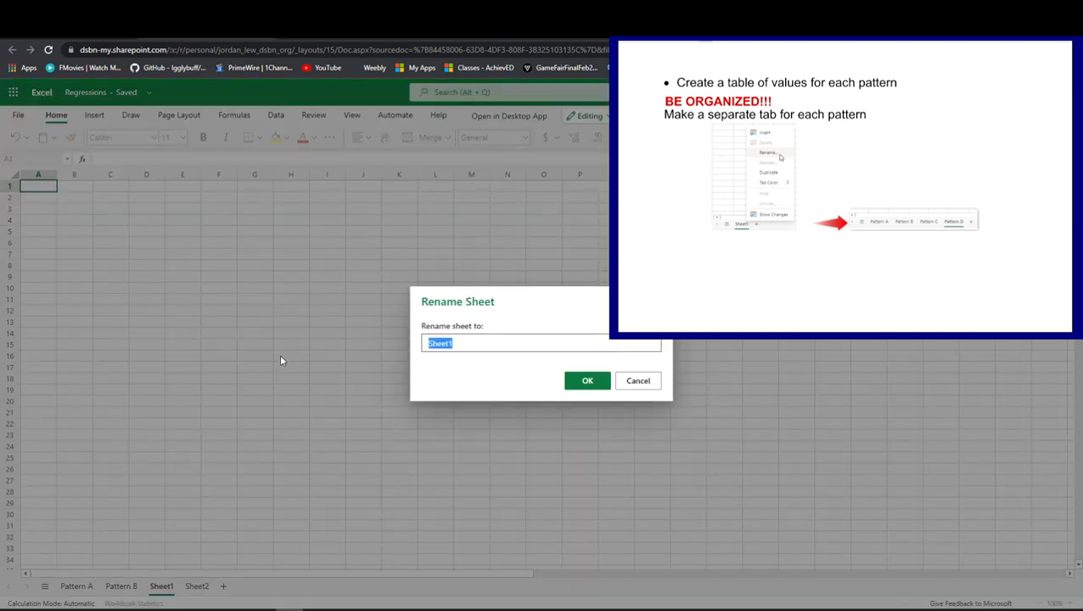
type("Pattern C")
key("Return")
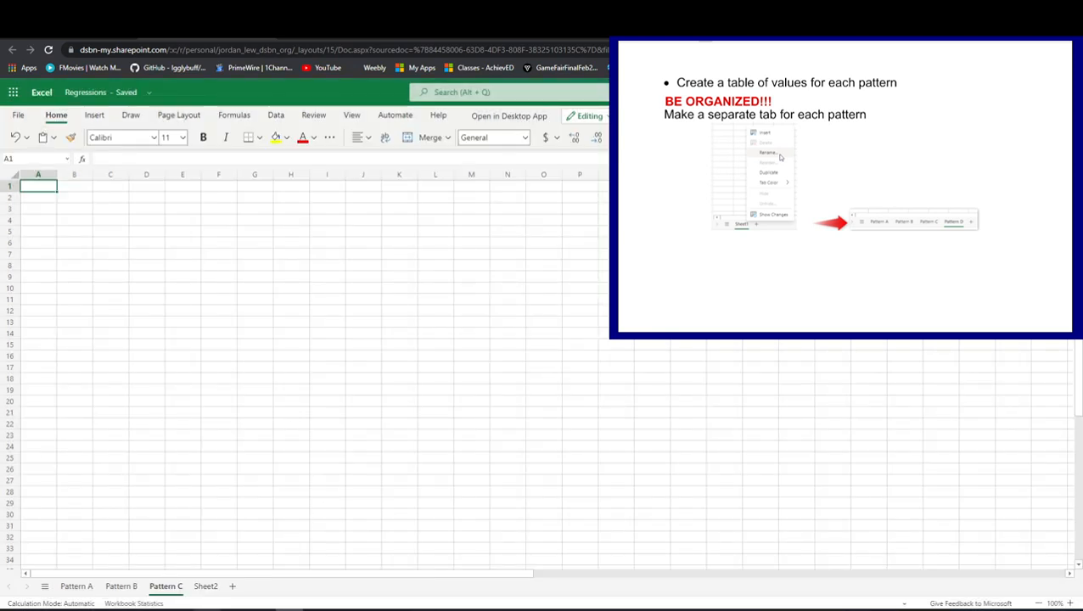
Step: Rename the remaining default sheet, Sheet2, as "Pattern D"
right_click(201, 590)
left_click(242, 465)
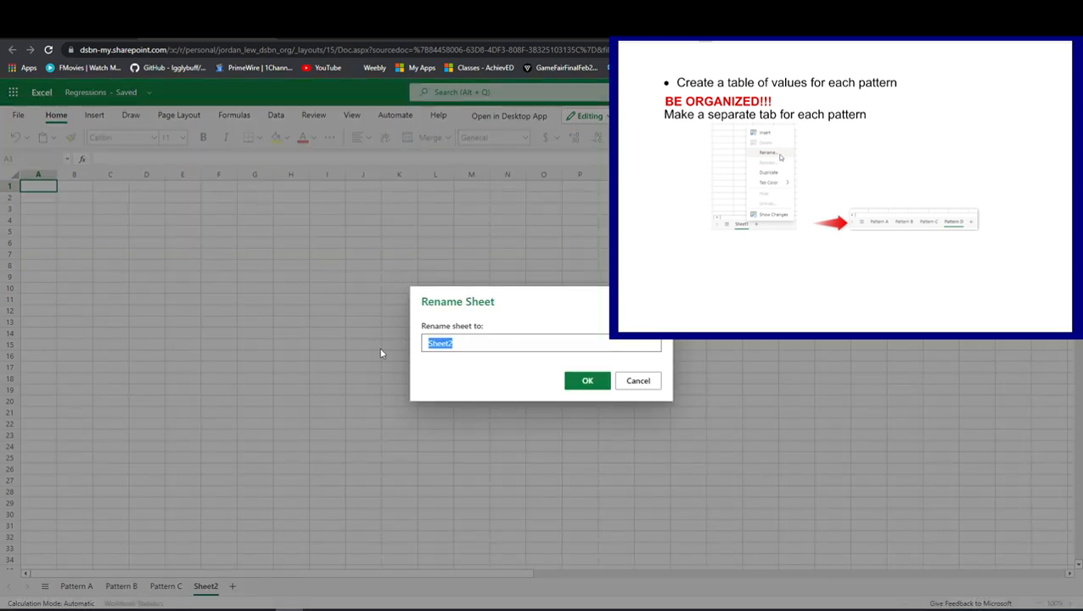
type("Pattern D")
key("Return")
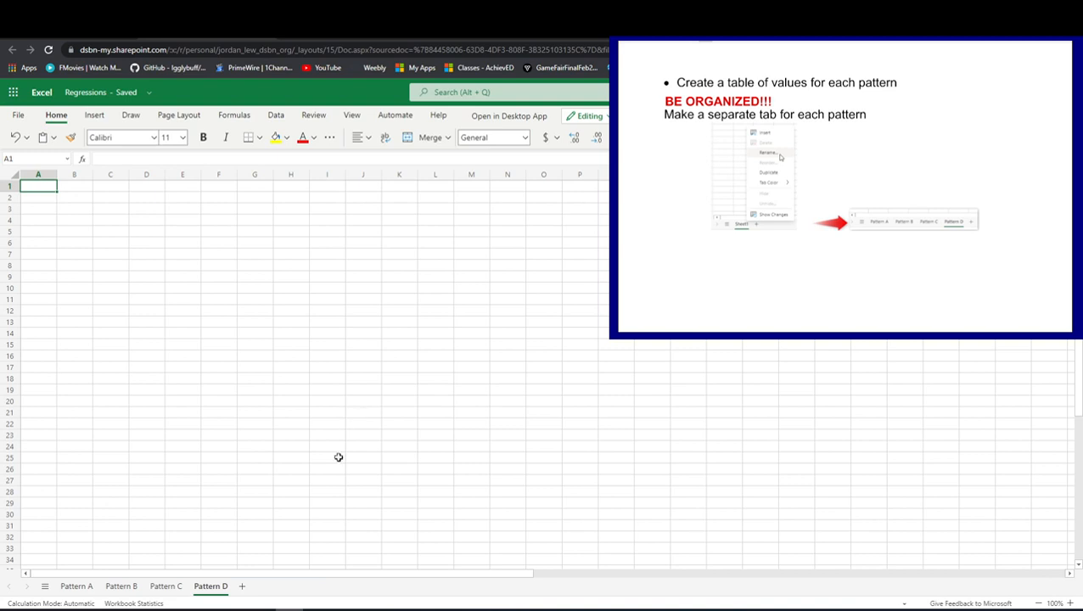
Step: On the Pattern A sheet, enter the headers "Position #" in A1 and "# of Objects" in B1, and widen both columns to fit
left_click(85, 587)
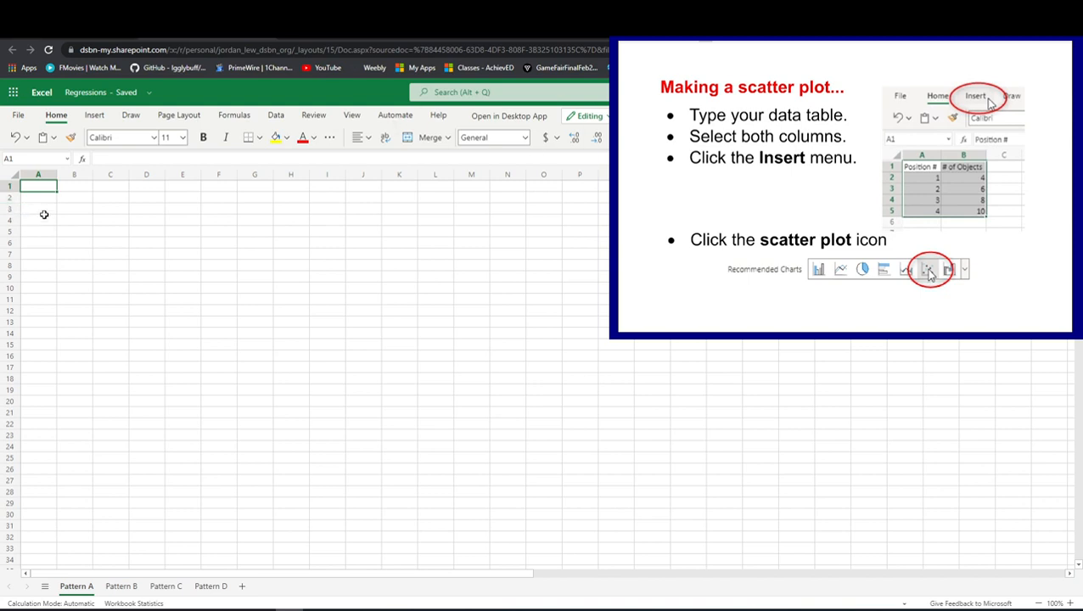
type("Po")
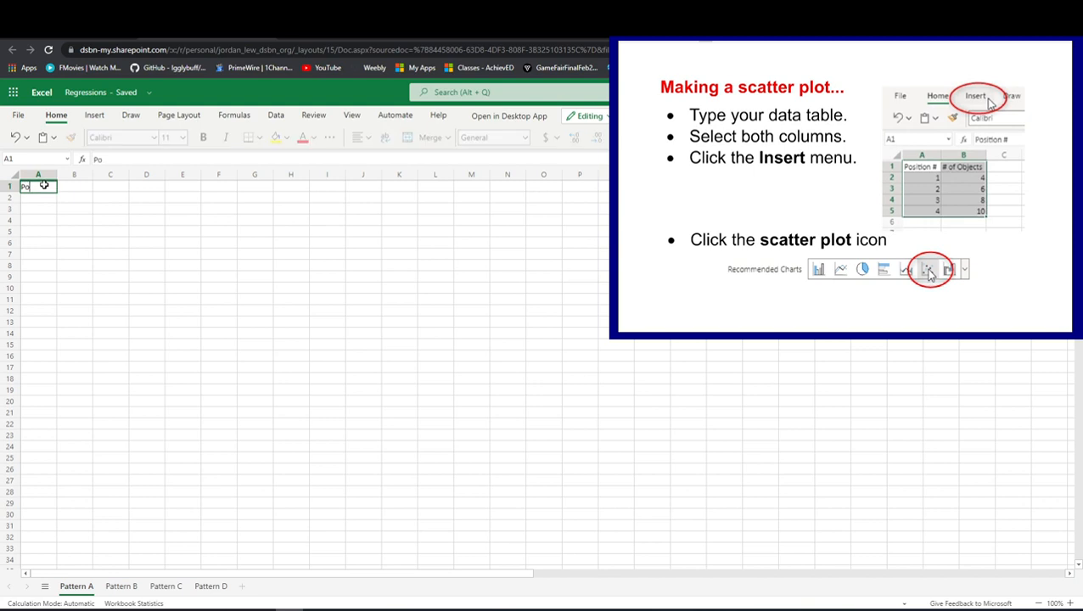
type("sition #")
key("Tab")
type("#")
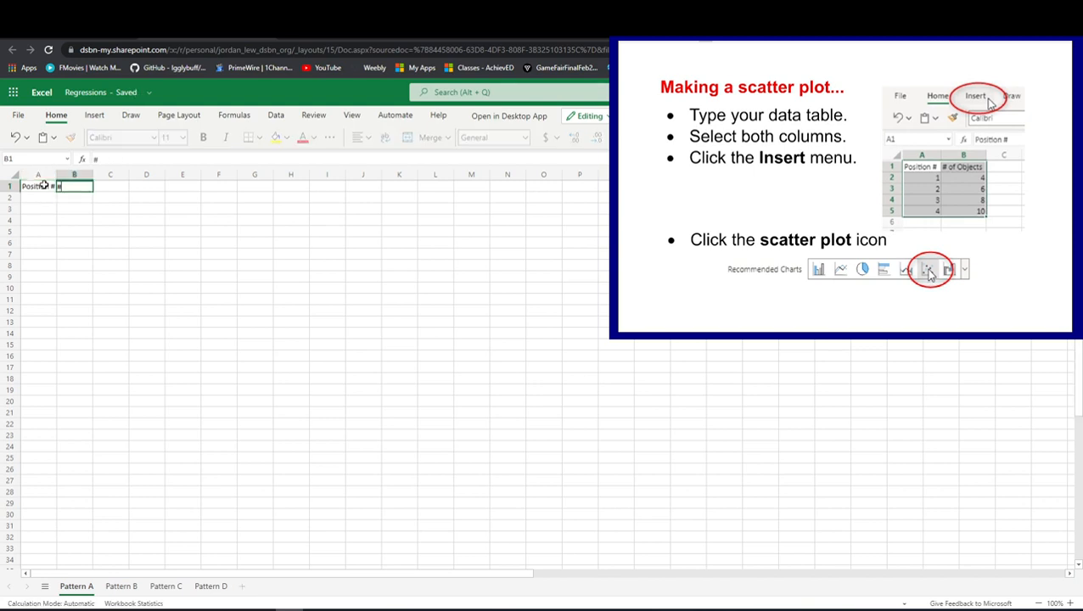
type(" od Objects")
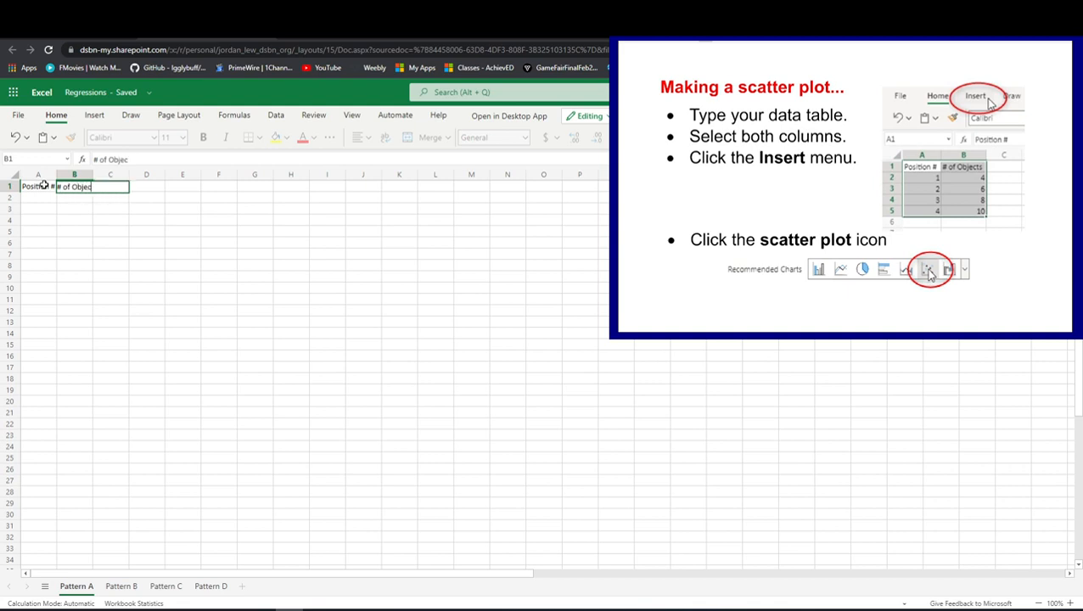
key("Return")
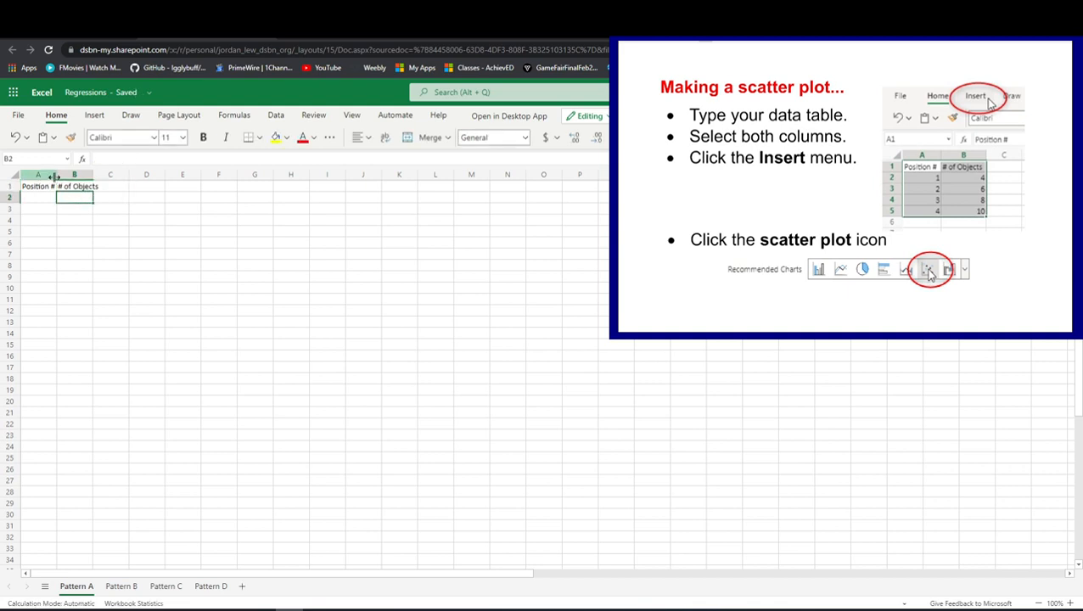
left_click_drag(56, 174, 114, 174)
left_click(105, 230)
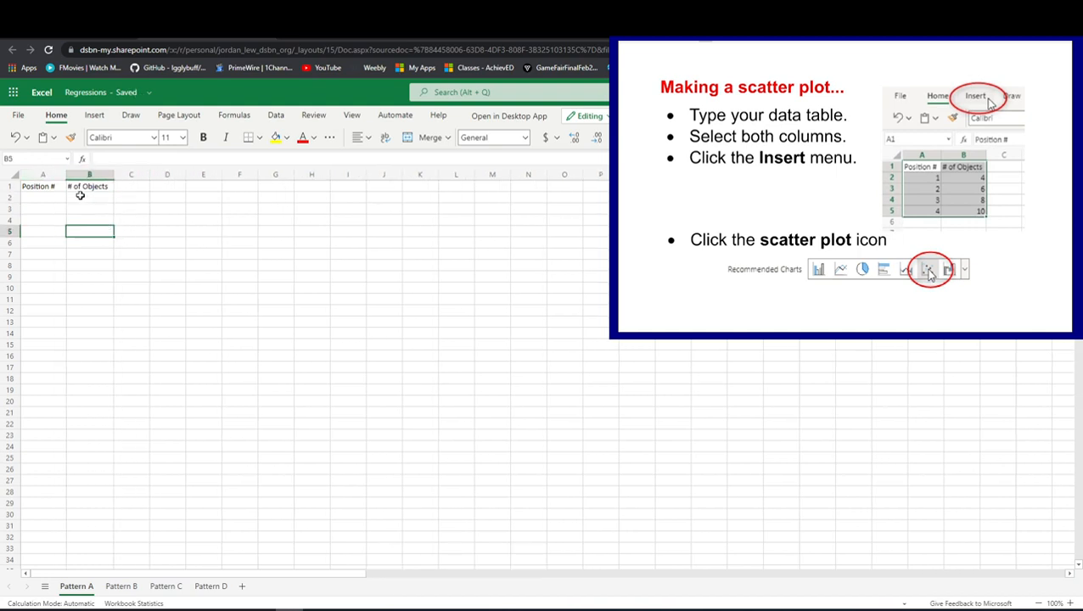
Step: Fill the Position # column with the values 1 through 6 in cells A2 to A7
left_click(49, 199)
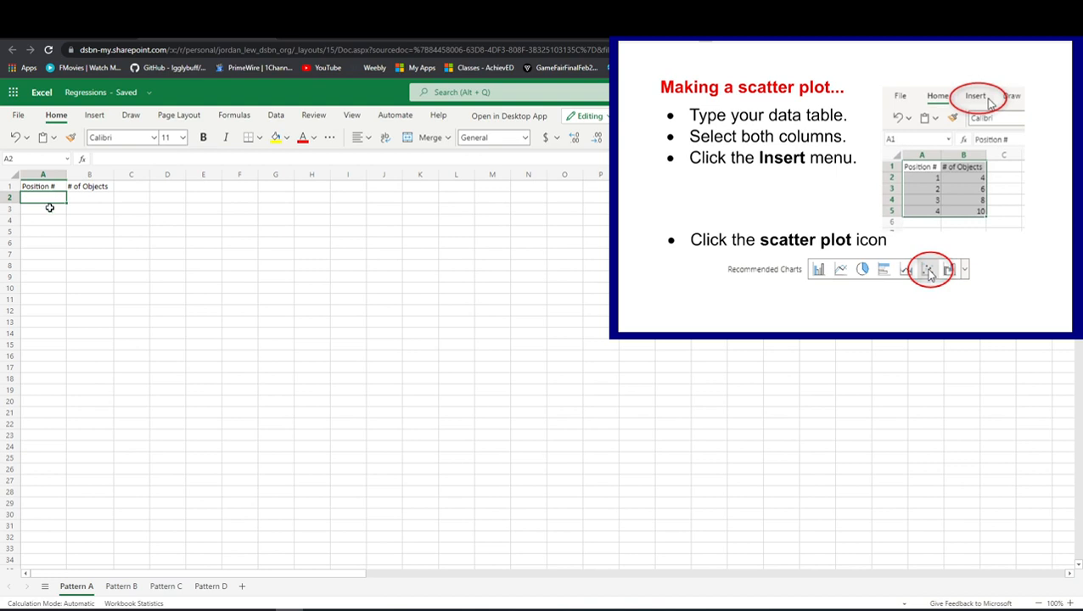
type("1")
key("Return")
type("2")
key("Return")
type("3")
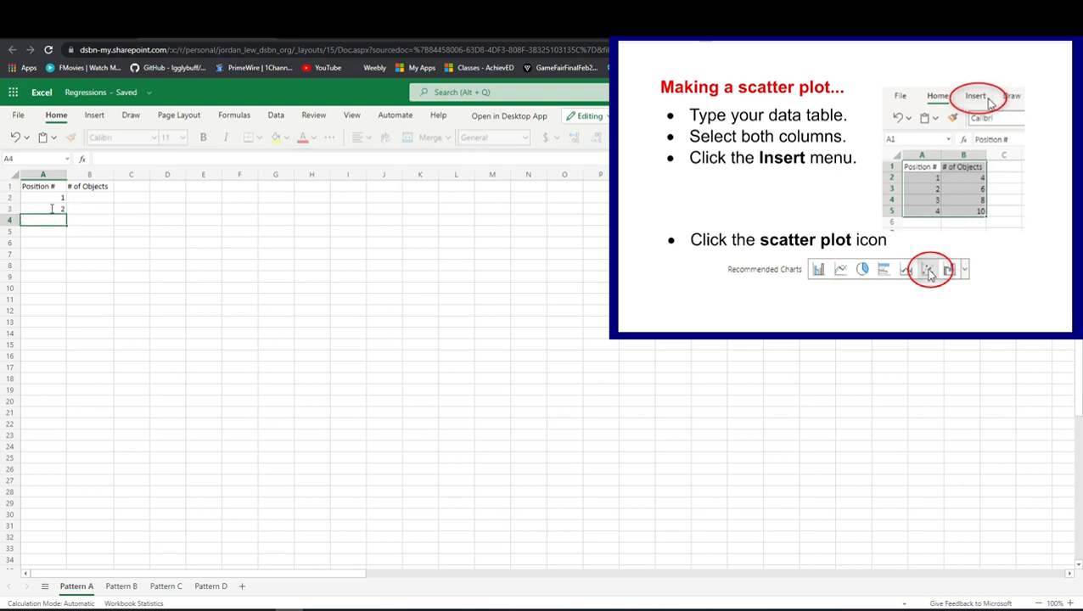
key("Return")
type("4")
key("Return")
type("5")
key("Return")
type("6")
key("Tab")
Step: Fill the # of Objects column with 1, 3, 5, 7, 9 and 11 in cells B2 to B7
key("Up")
key("Up")
key("Up")
key("Up")
key("Up")
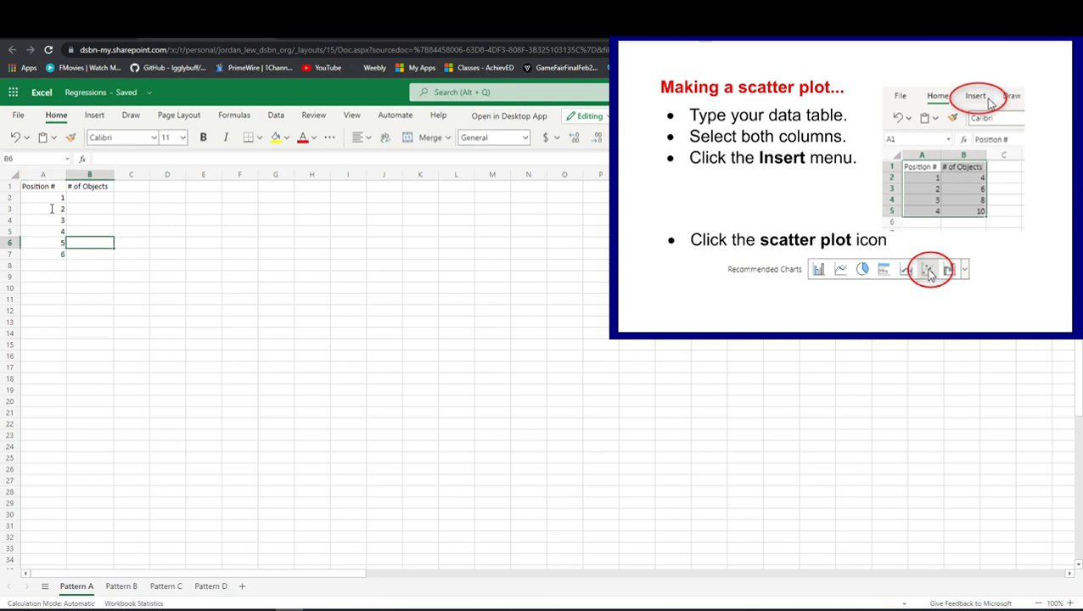
type("1")
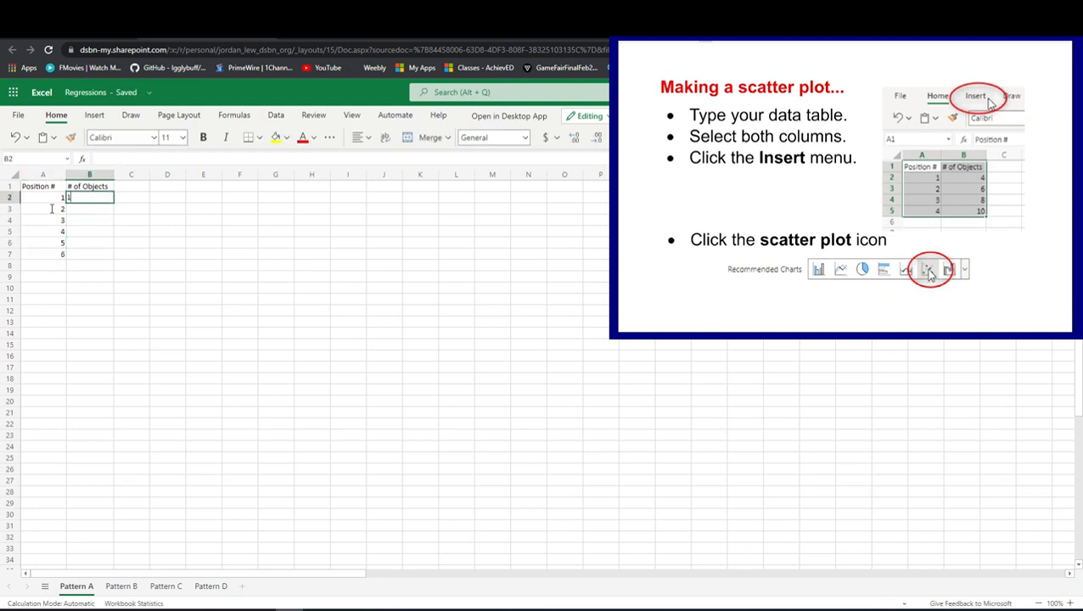
key("Return")
type("3")
key("Return")
type("5")
key("Return")
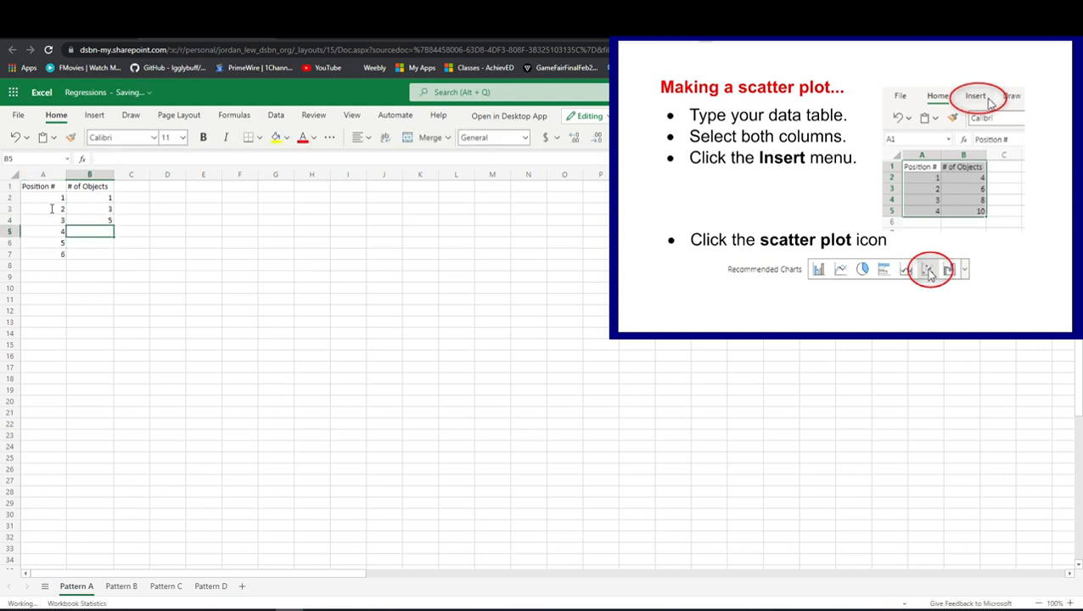
type("7")
key("Return")
type("9")
key("Return")
type("11")
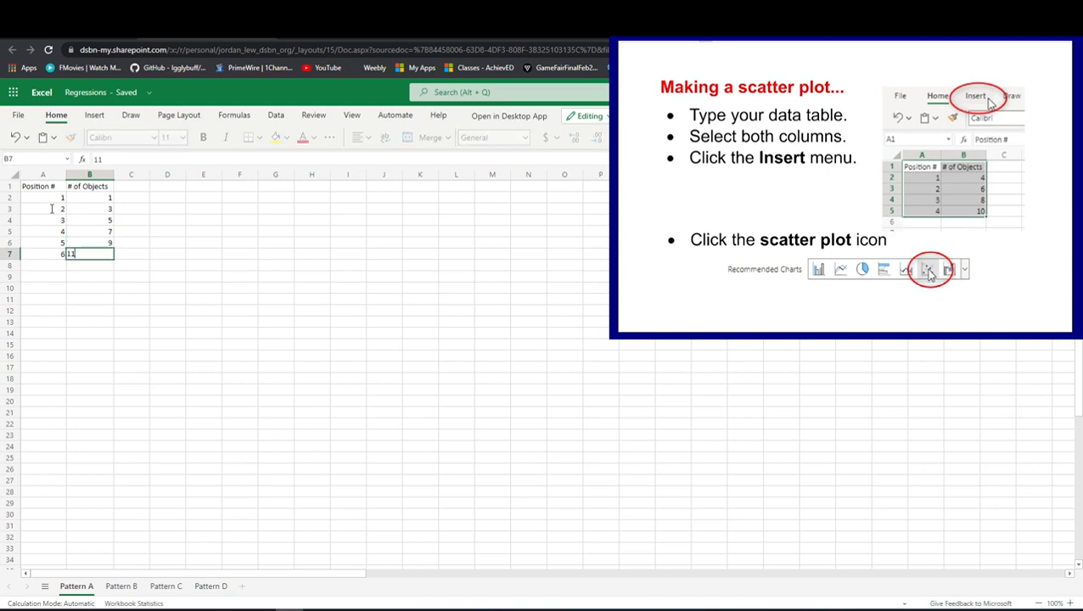
left_click(136, 311)
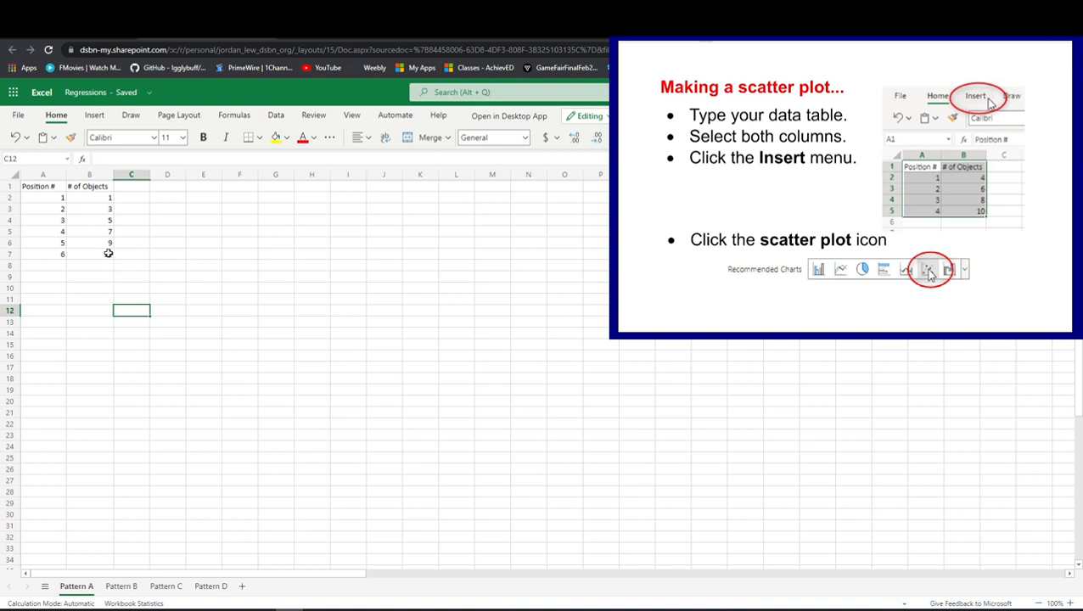
Step: Insert a scatter chart with only markers from the table A1:B7 and place it just to the right of the data
left_click(45, 184)
left_click_drag(45, 185, 86, 252)
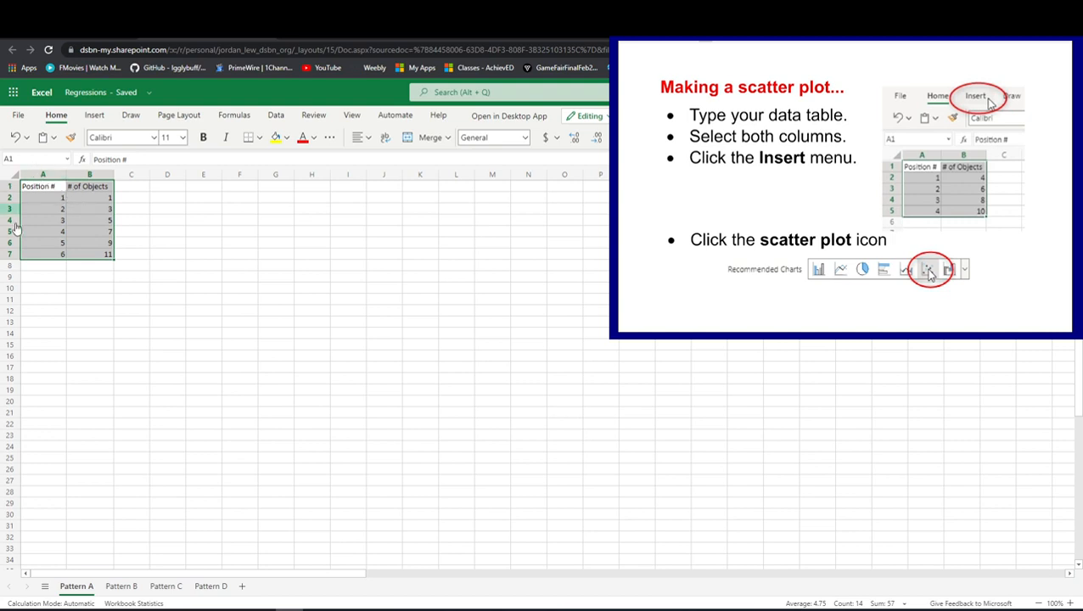
left_click(94, 116)
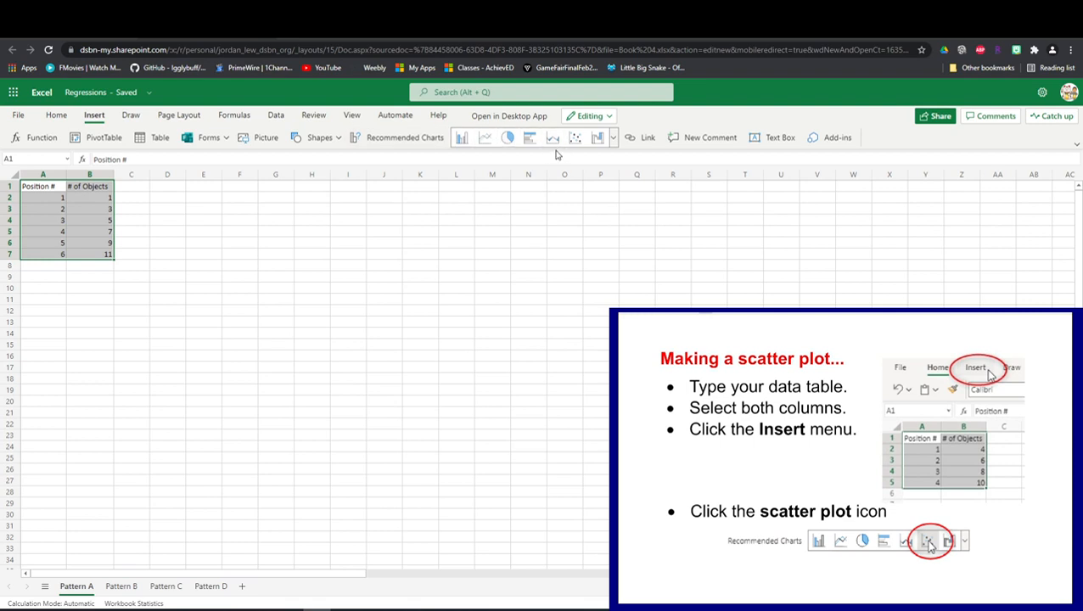
left_click(615, 141)
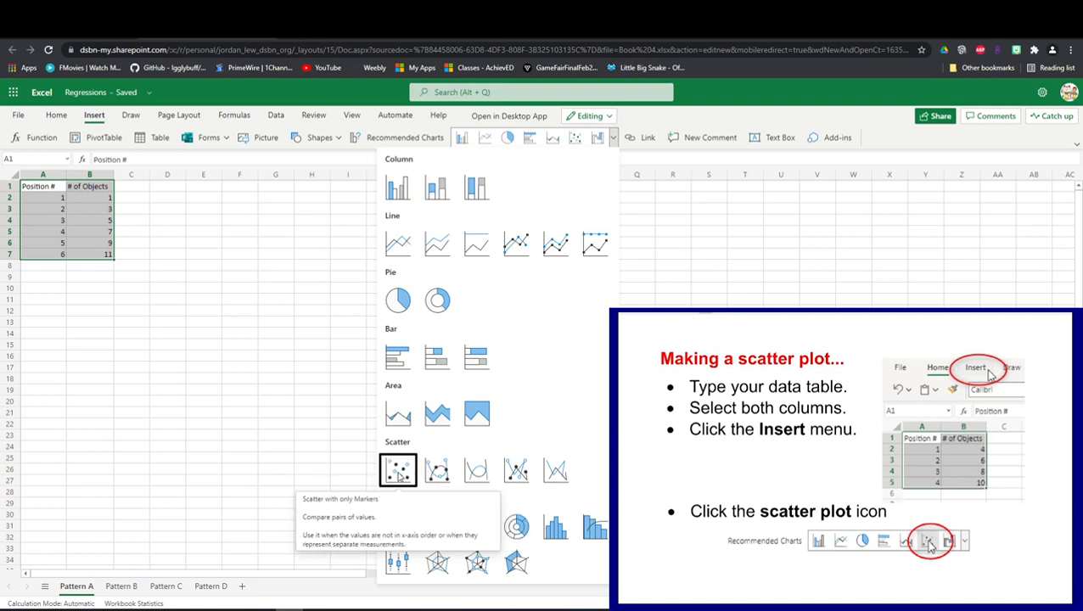
left_click(403, 477)
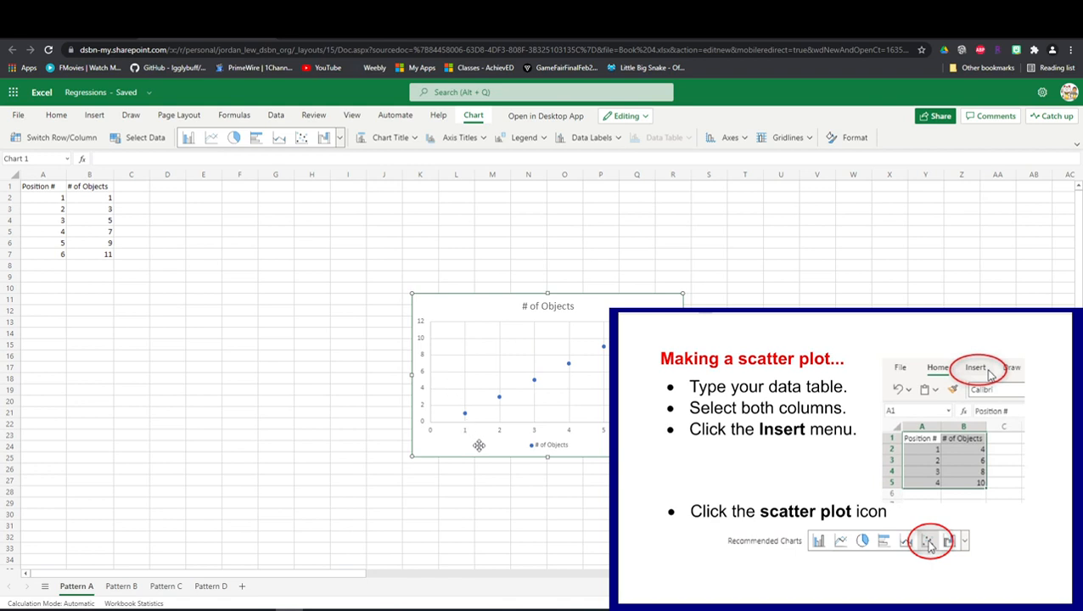
left_click_drag(479, 446, 240, 340)
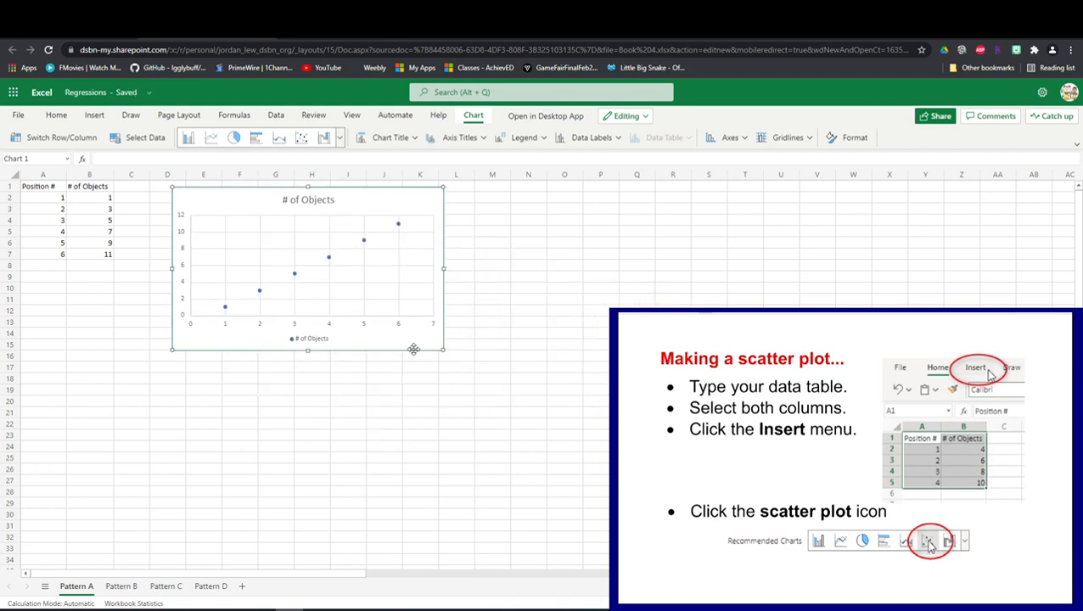
left_click_drag(414, 349, 411, 363)
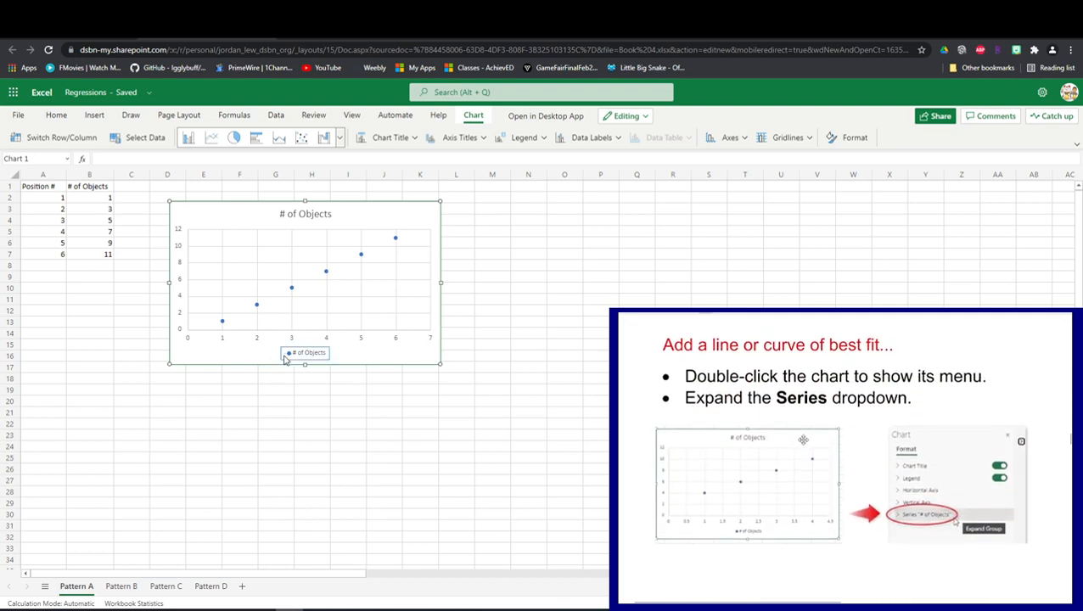
Step: Move the scatter chart to the sheet's upper edge beside the data and open its formatting options
left_click_drag(364, 358, 371, 341)
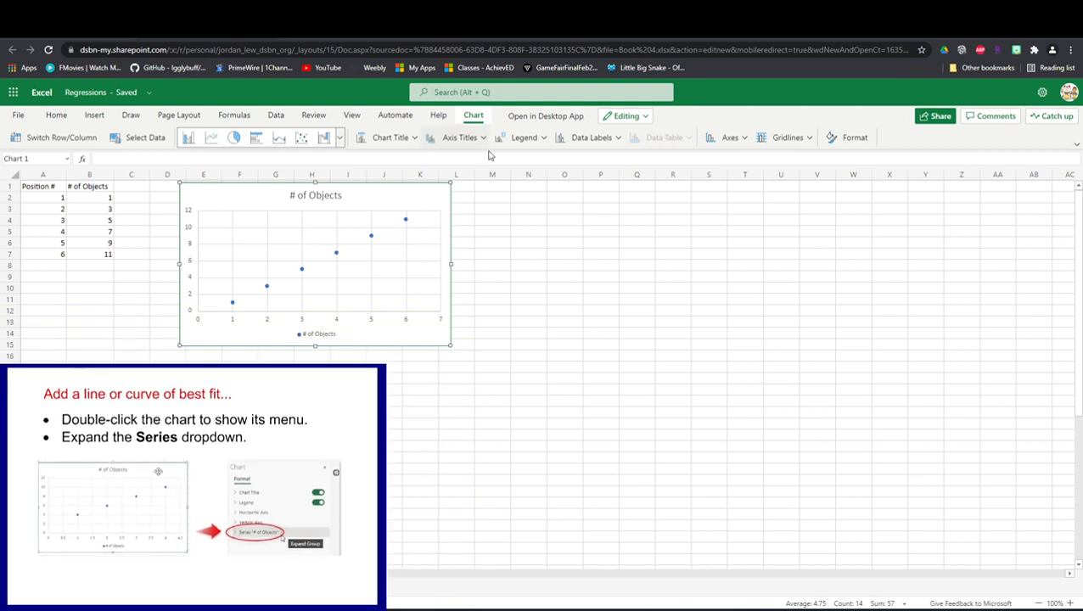
double_click(330, 264)
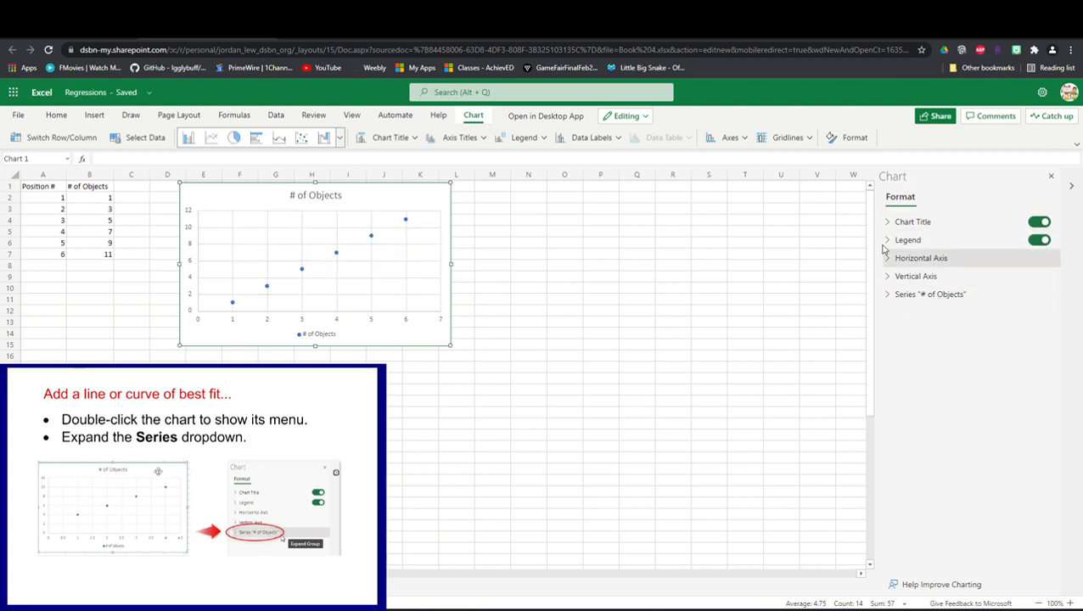
Step: Set the chart title to "# of Objects vs, Position", keeping the title shown in the Above position
left_click(1043, 222)
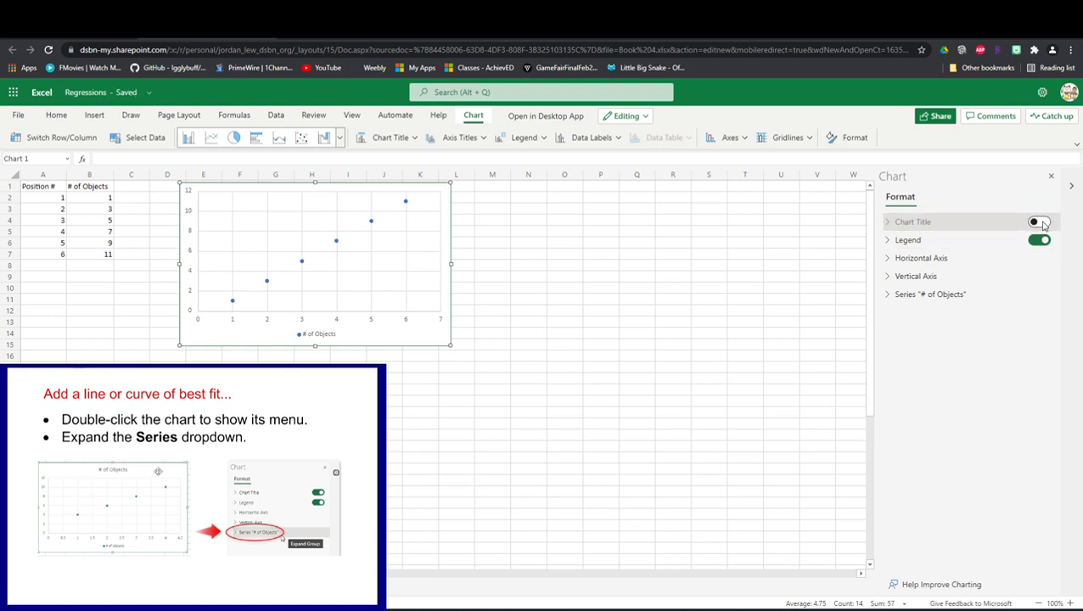
left_click(1040, 222)
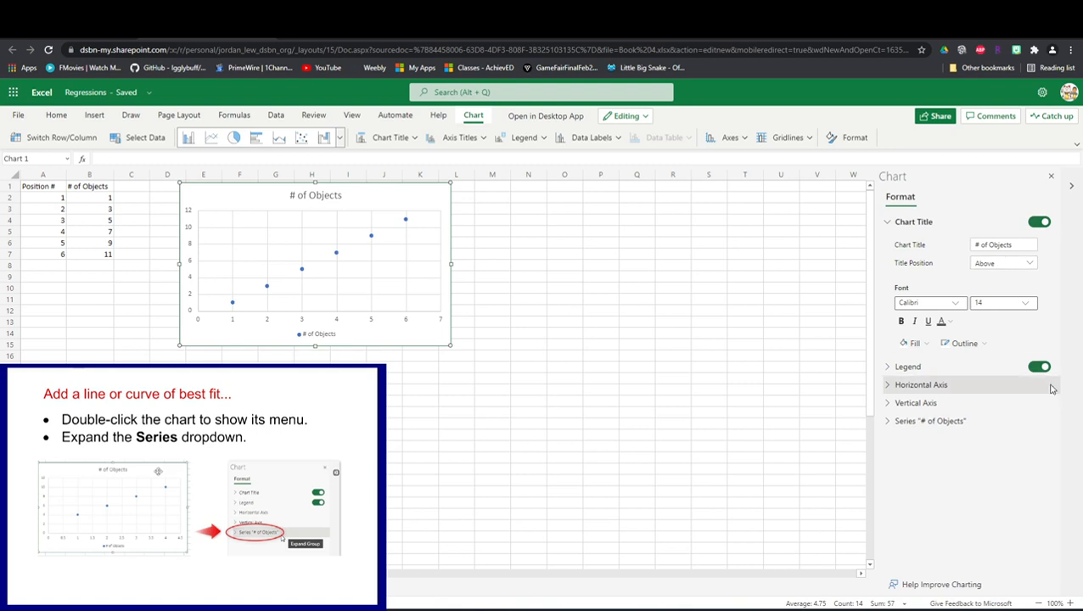
left_click_drag(1022, 244, 975, 247)
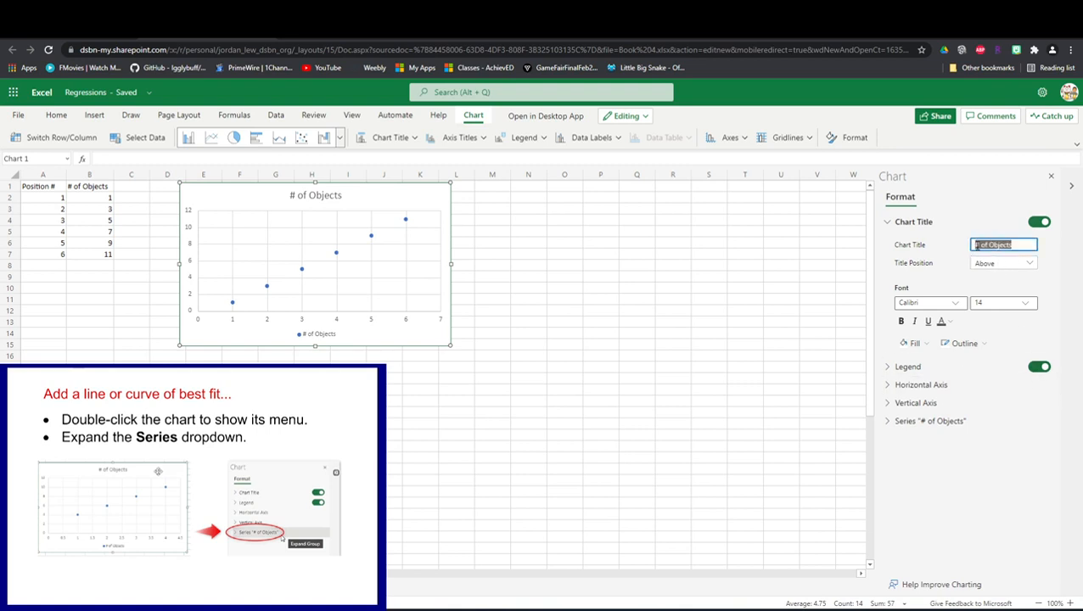
left_click(976, 245)
type("vs. Position")
left_click(946, 260)
left_click(1004, 267)
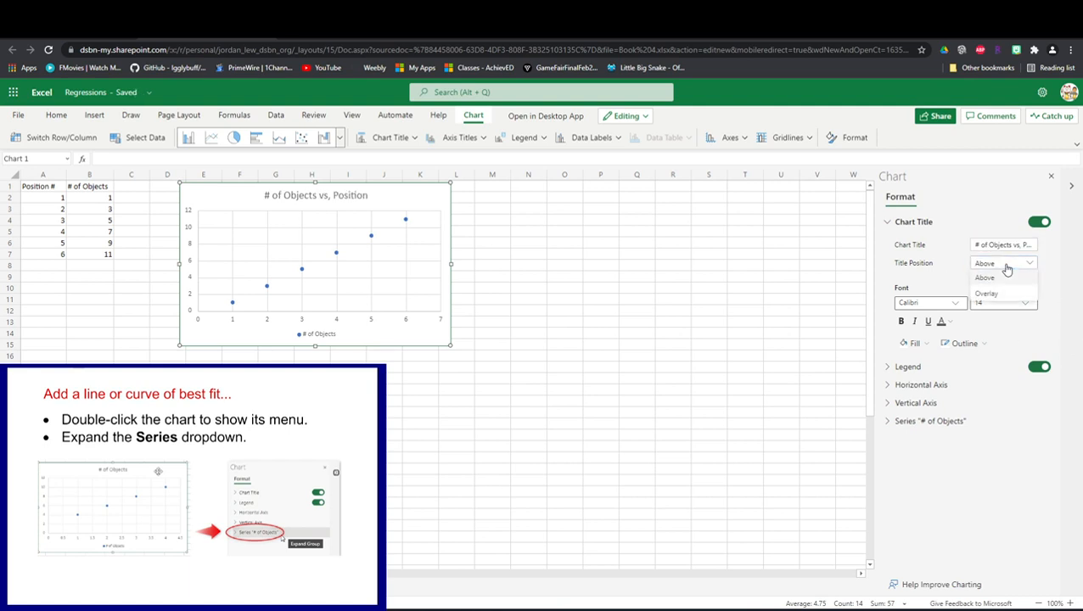
left_click(932, 262)
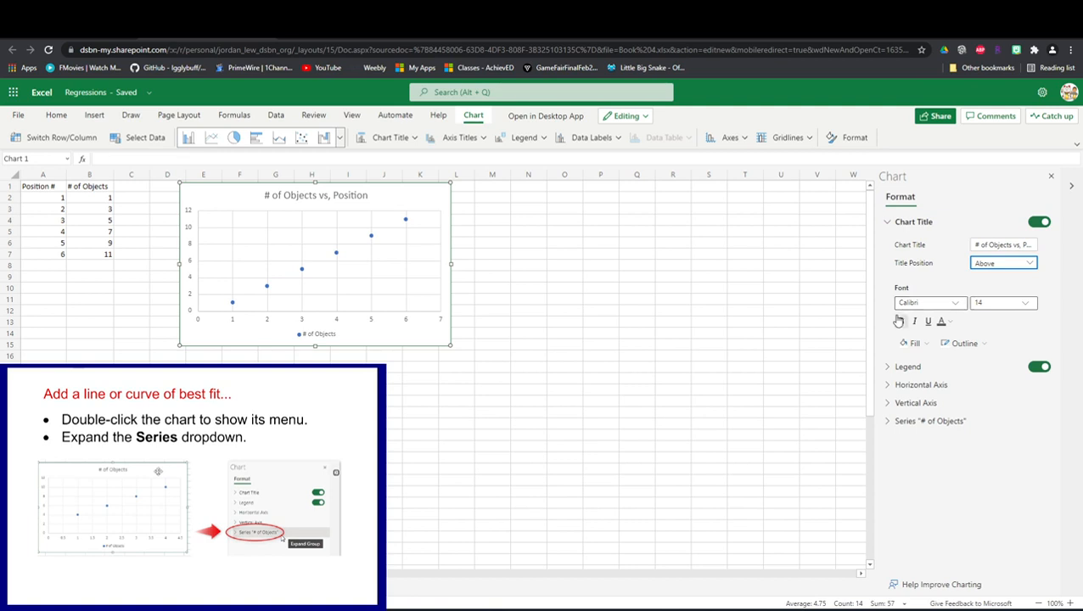
Step: Make the chart title bold and remove the legend from the chart
left_click(944, 323)
left_click(944, 360)
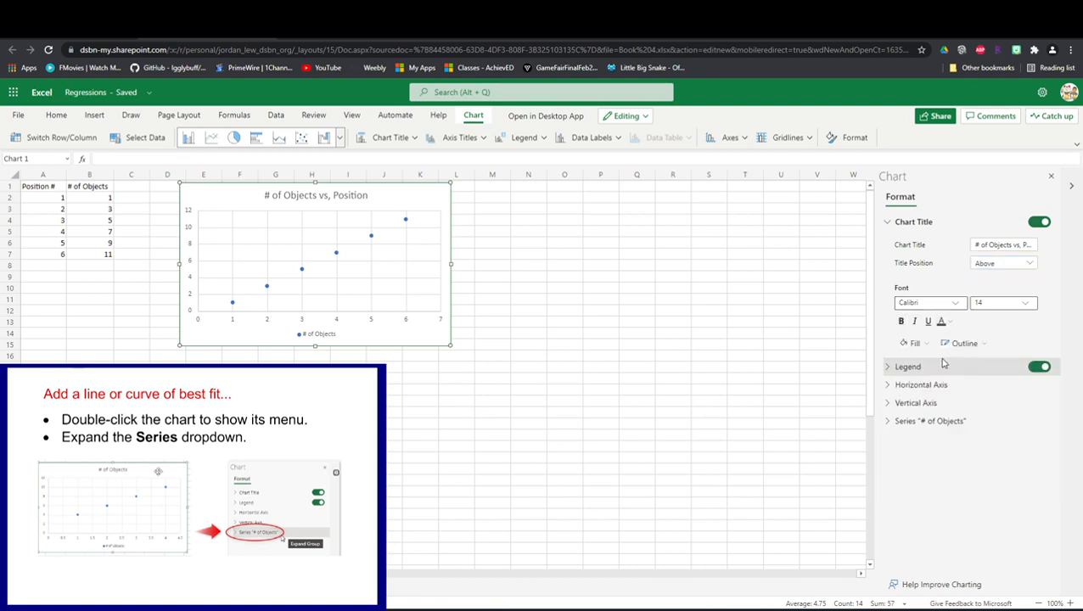
left_click(901, 321)
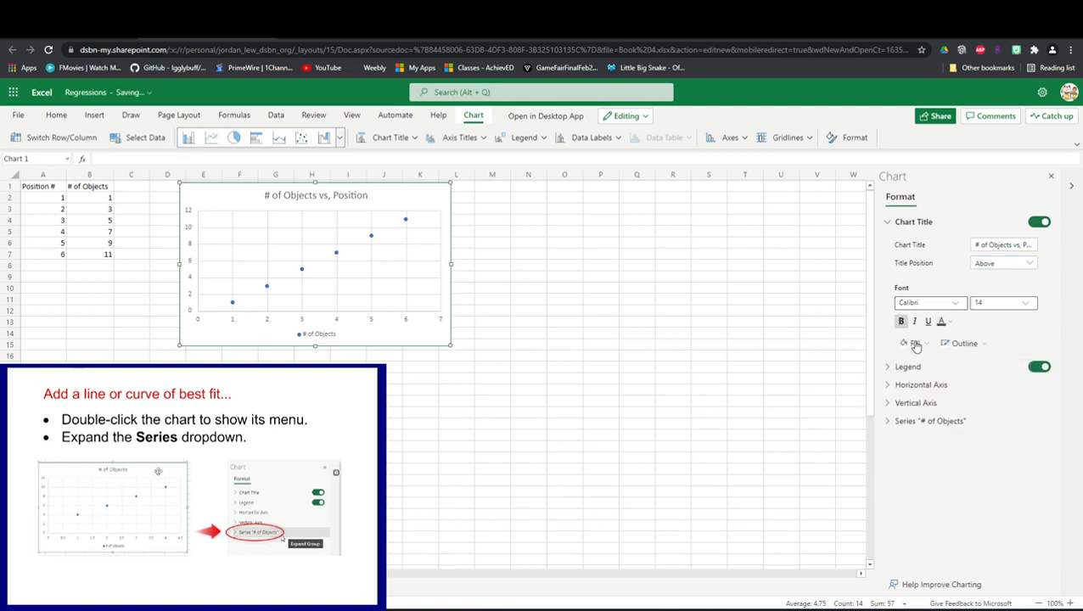
left_click(1042, 369)
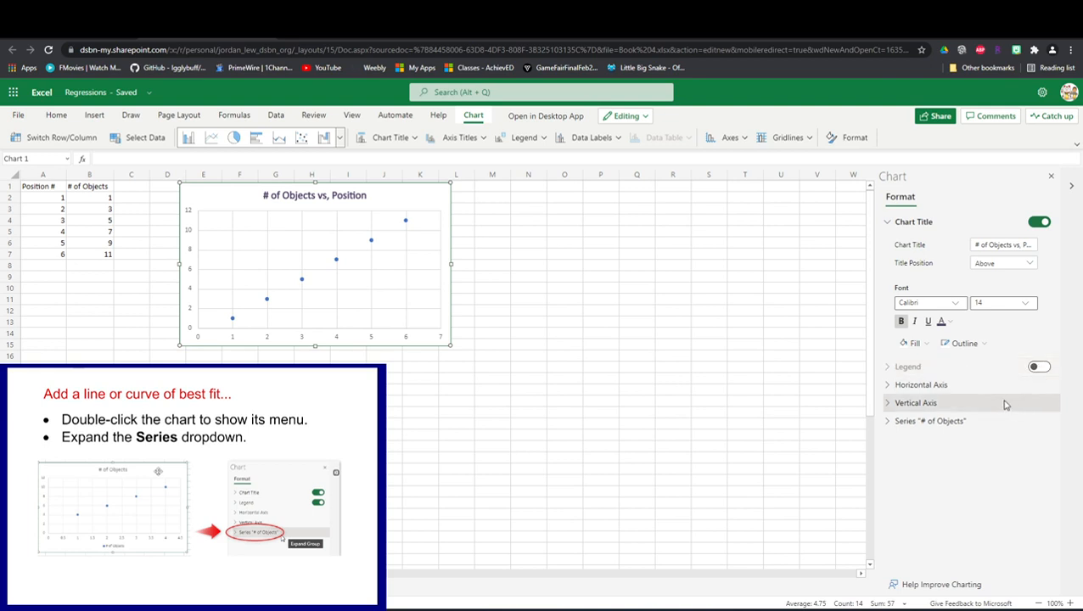
Step: Correct the chart title's punctuation so it reads "# of Objects vs. Position"
left_click(1019, 244)
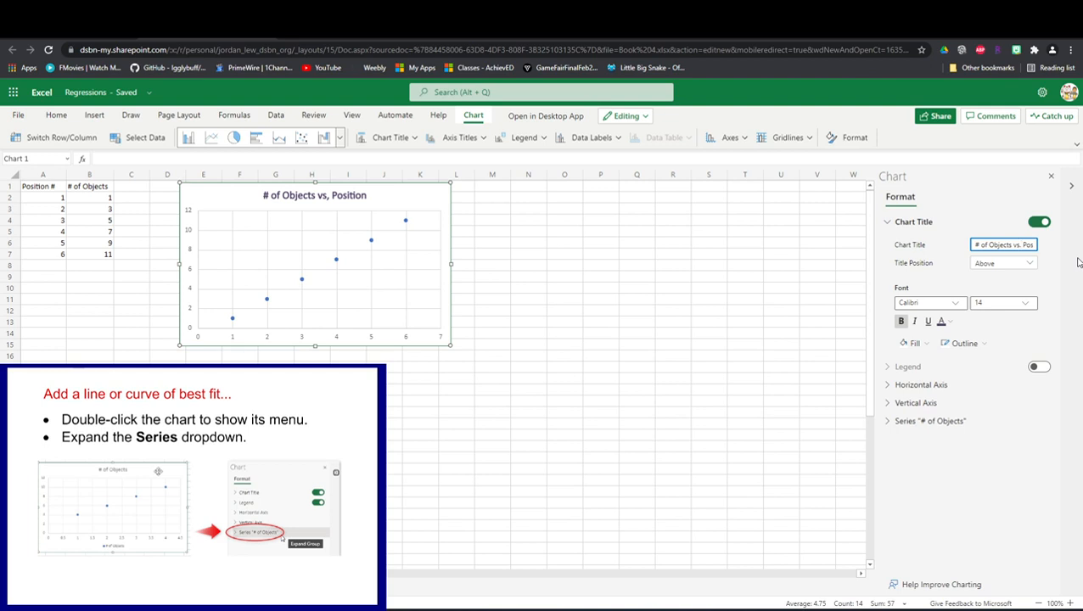
type("...")
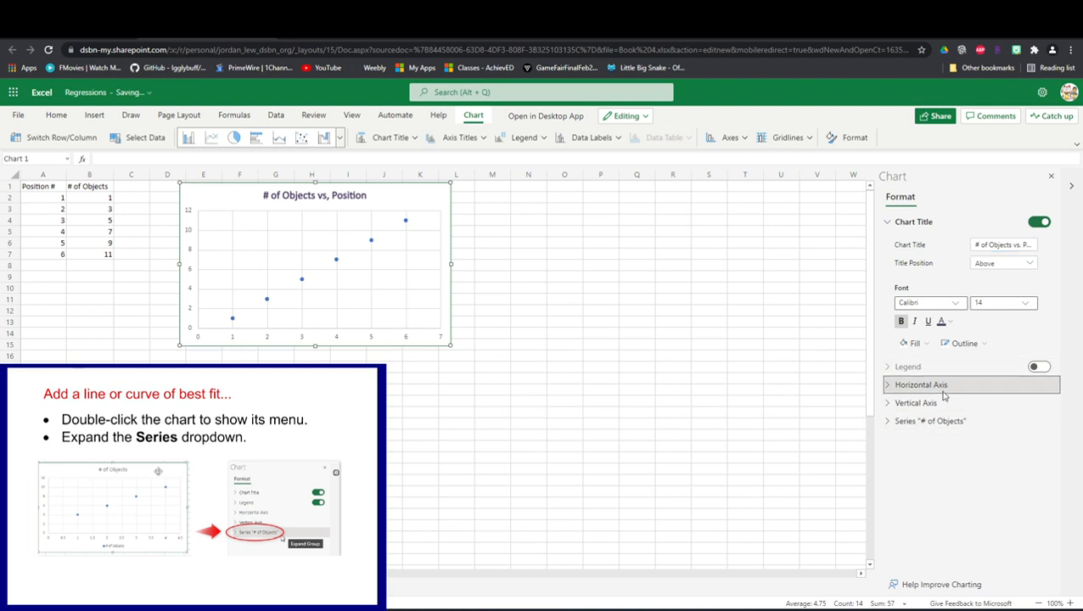
Step: Try major units of 2 on the chart's horizontal axis
left_click(942, 386)
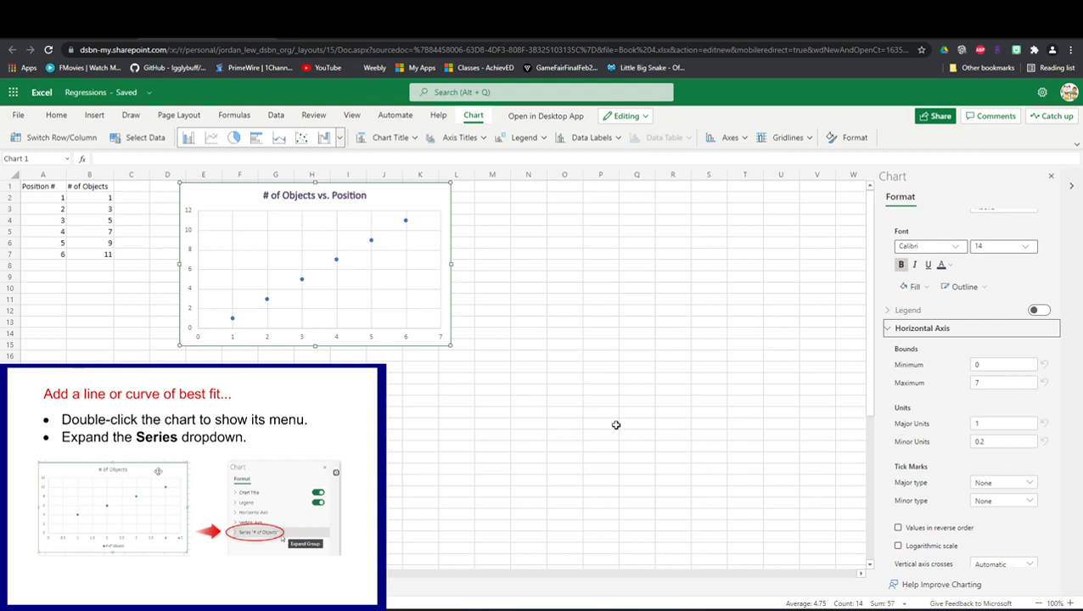
left_click_drag(983, 422, 951, 429)
type("2")
left_click(941, 430)
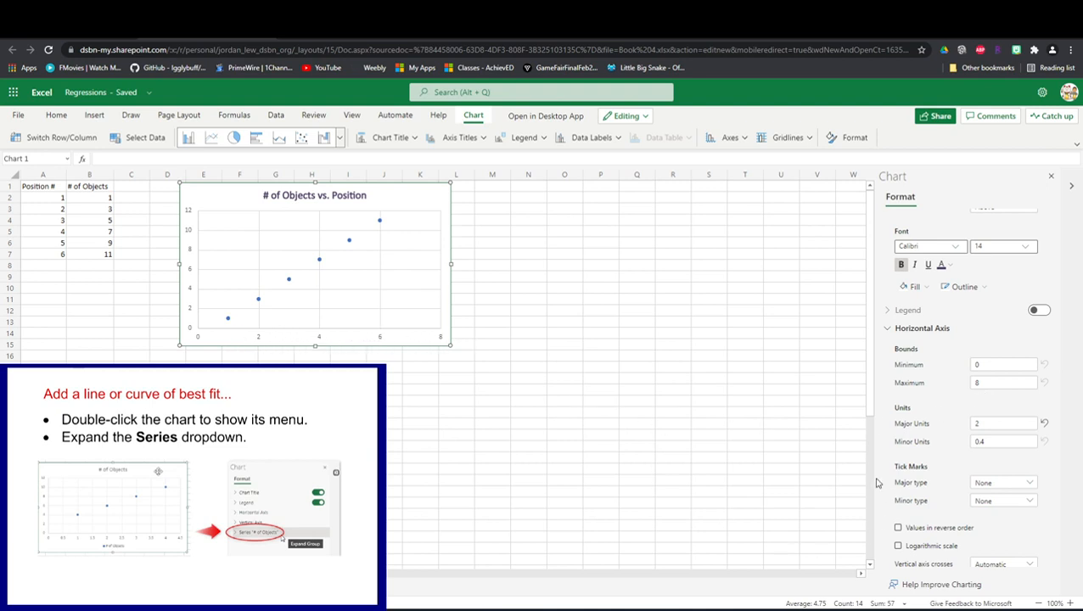
Step: Set the horizontal axis's major units to 1 and its minor units to 1
double_click(983, 422)
type("1")
key("Return")
double_click(999, 441)
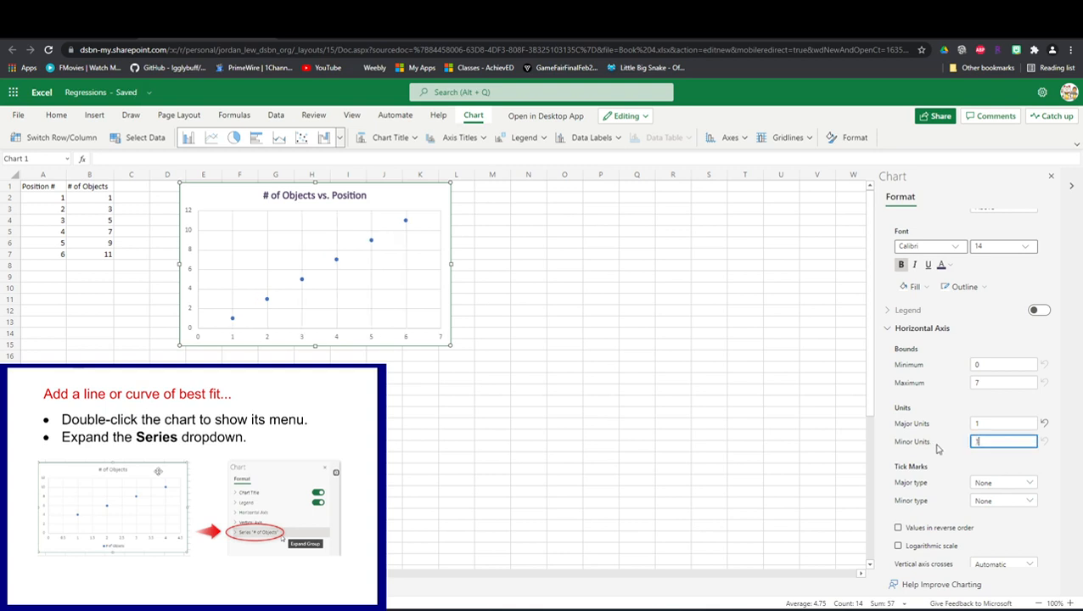
key("Return")
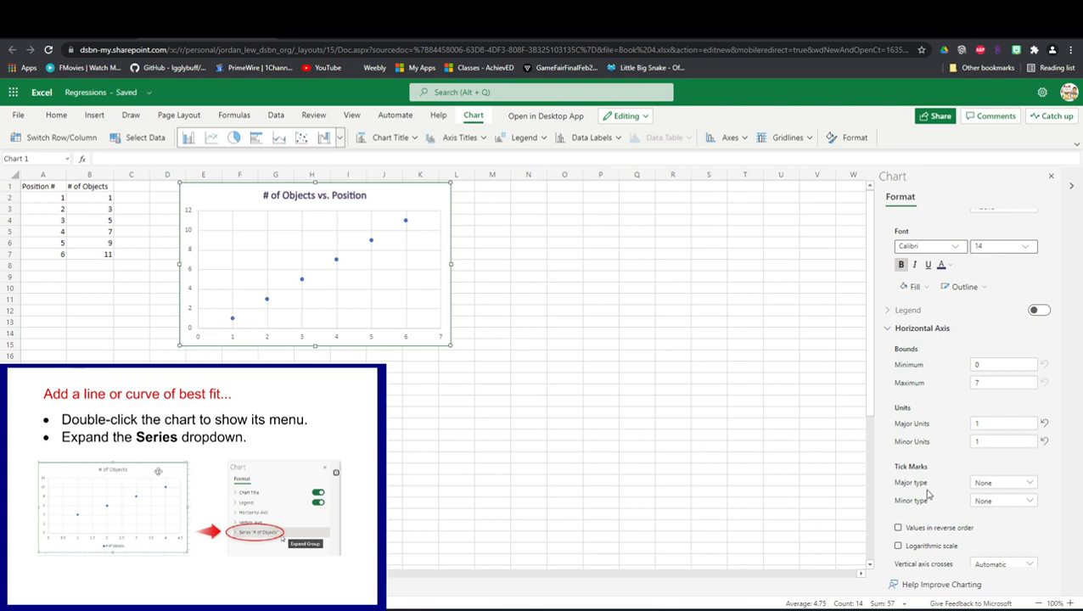
Step: Try minor gridlines on and major gridlines off for the horizontal axis, restoring both settings
scroll(955, 516, "down", 5)
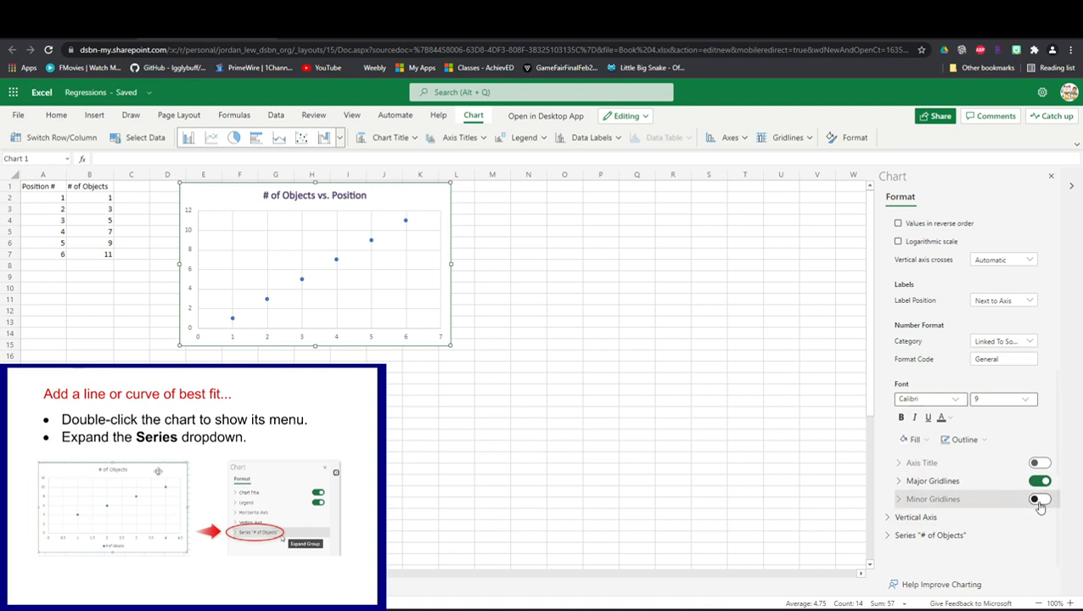
left_click(1041, 502)
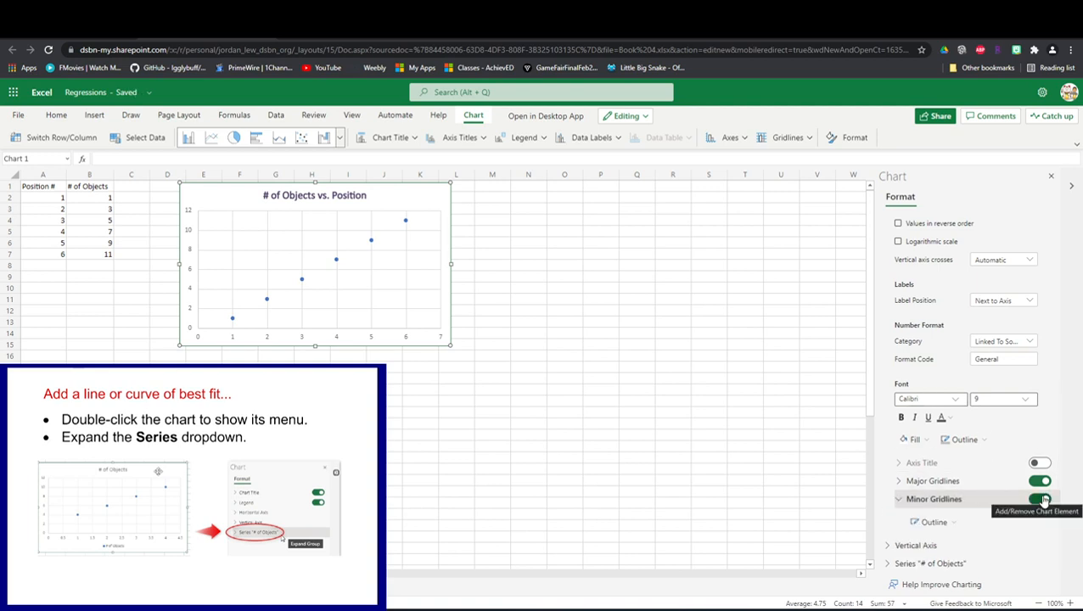
left_click(1040, 499)
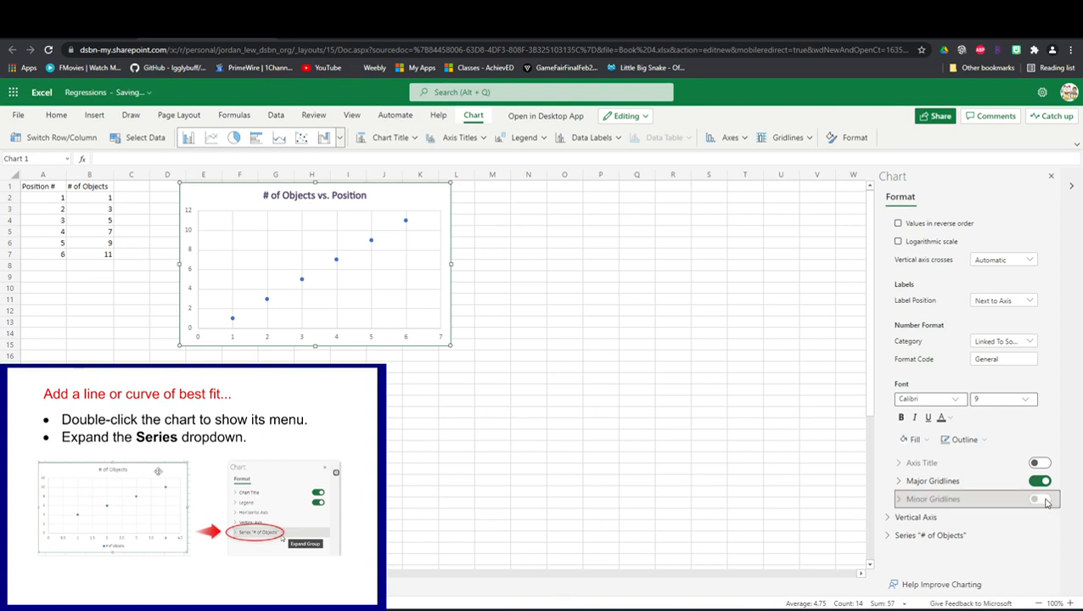
left_click(1041, 483)
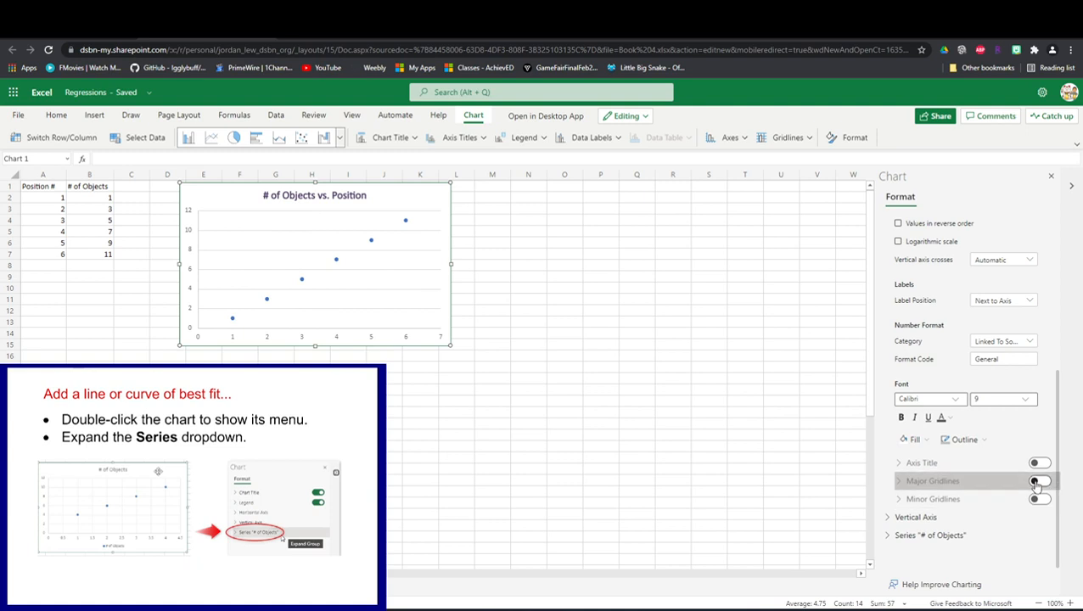
left_click(1040, 481)
scroll(930, 348, "up", 1)
scroll(930, 348, "up", 5)
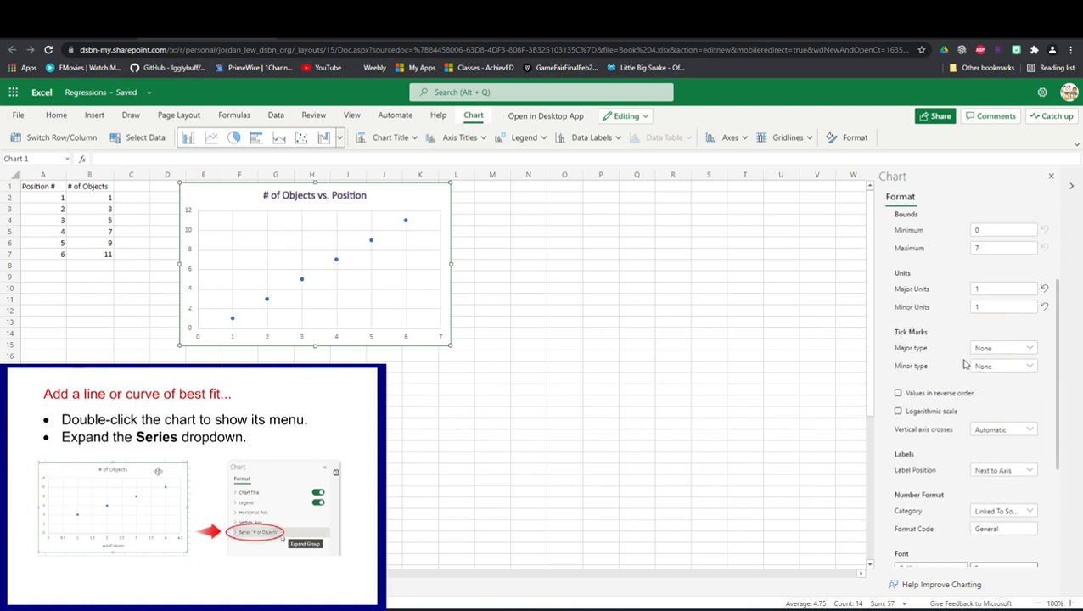
left_click(923, 310)
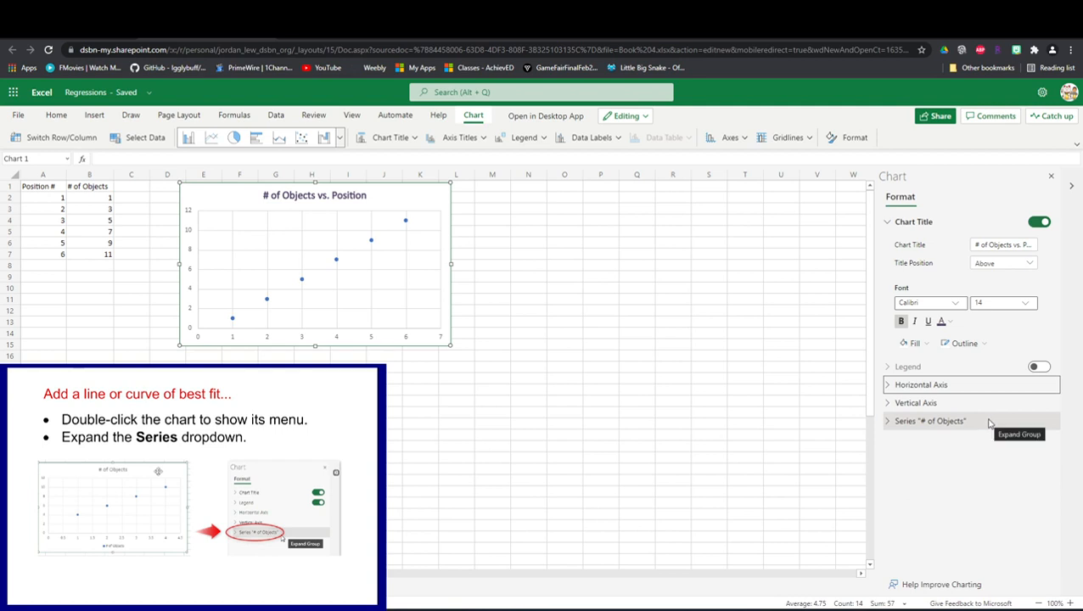
Step: Add a linear trendline to the "# of Objects" series
left_click(912, 424)
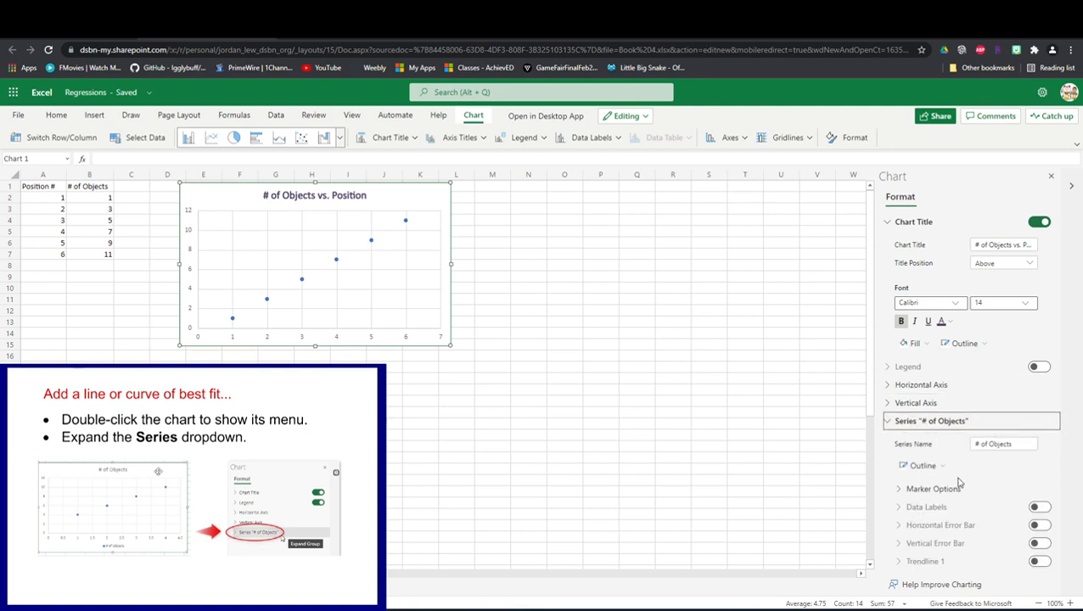
scroll(1009, 496, "down", 1)
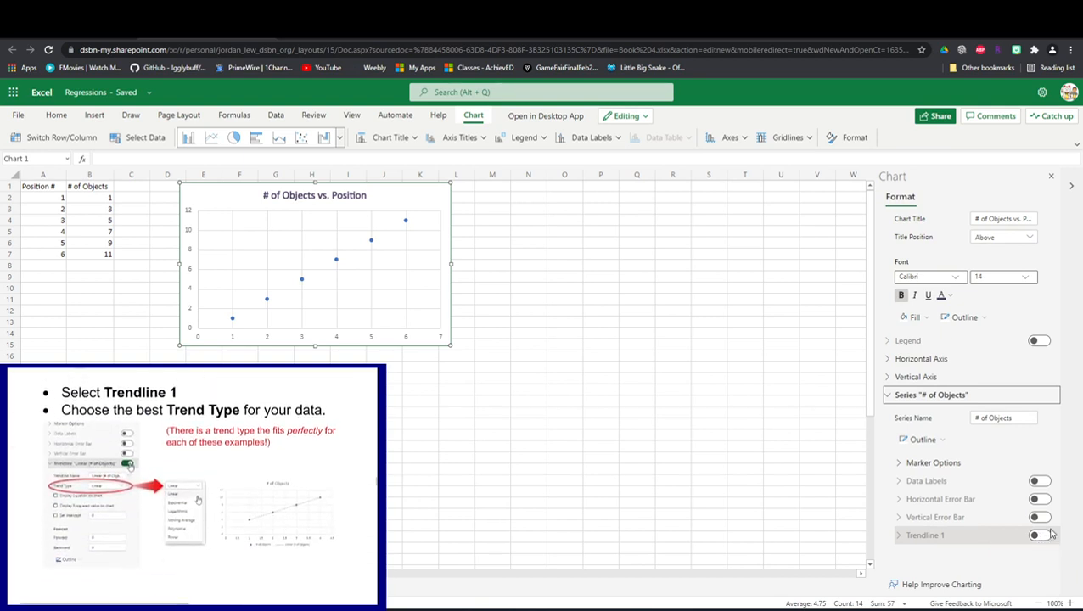
left_click(1044, 538)
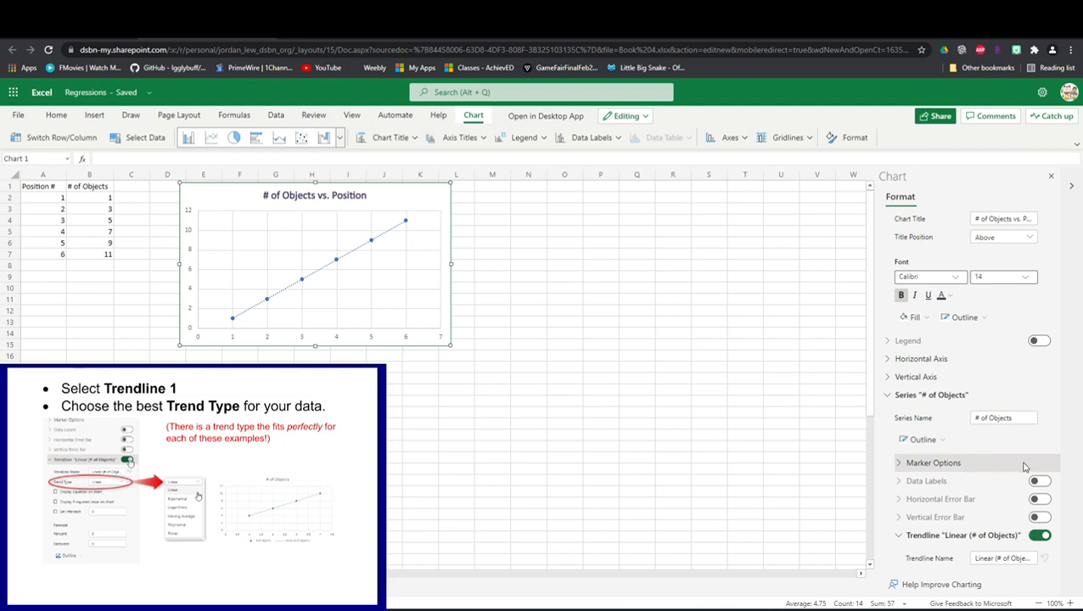
Step: Try the Exponential trend type on the trendline and return it to Linear
scroll(1023, 463, "down", 3)
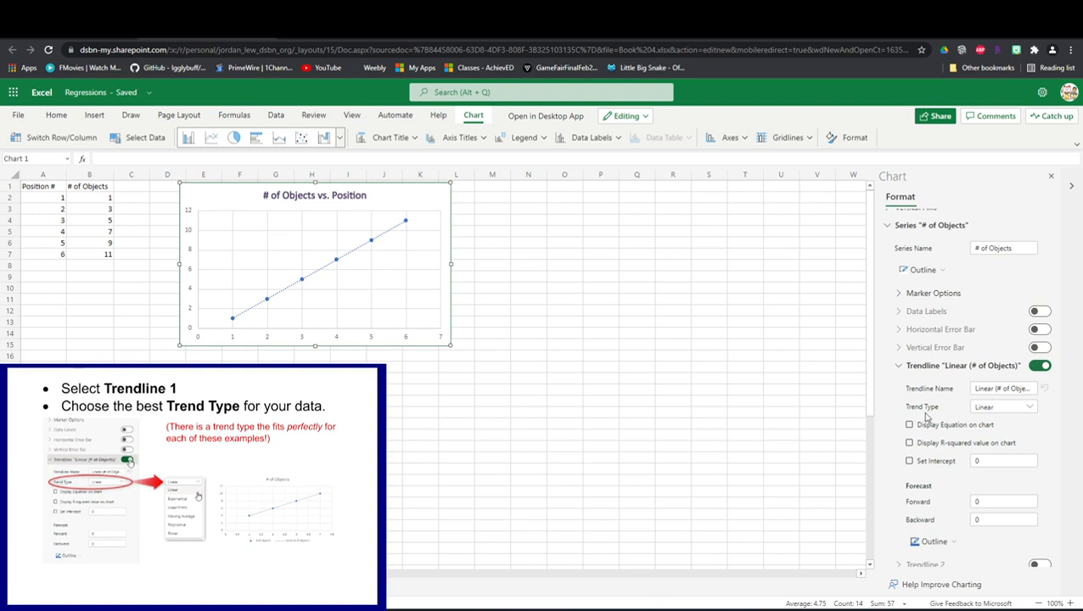
left_click(1036, 409)
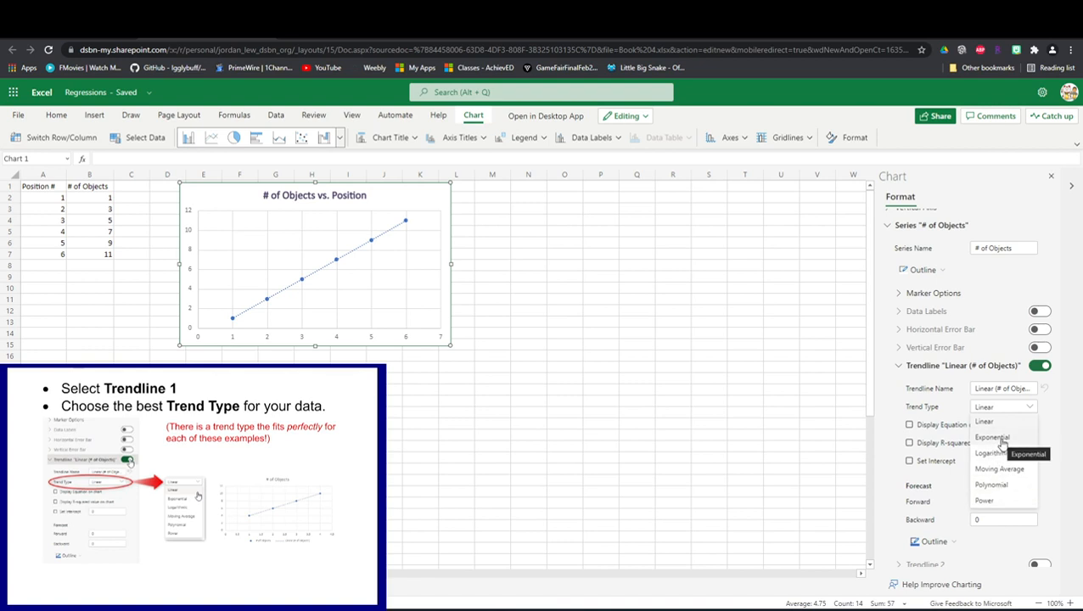
left_click(998, 438)
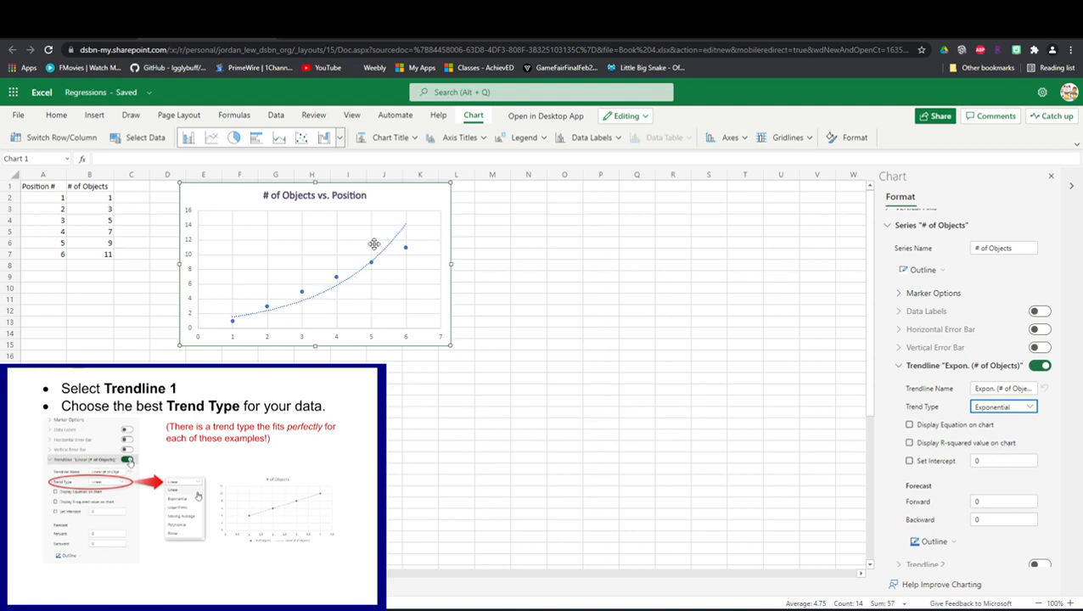
left_click(1029, 411)
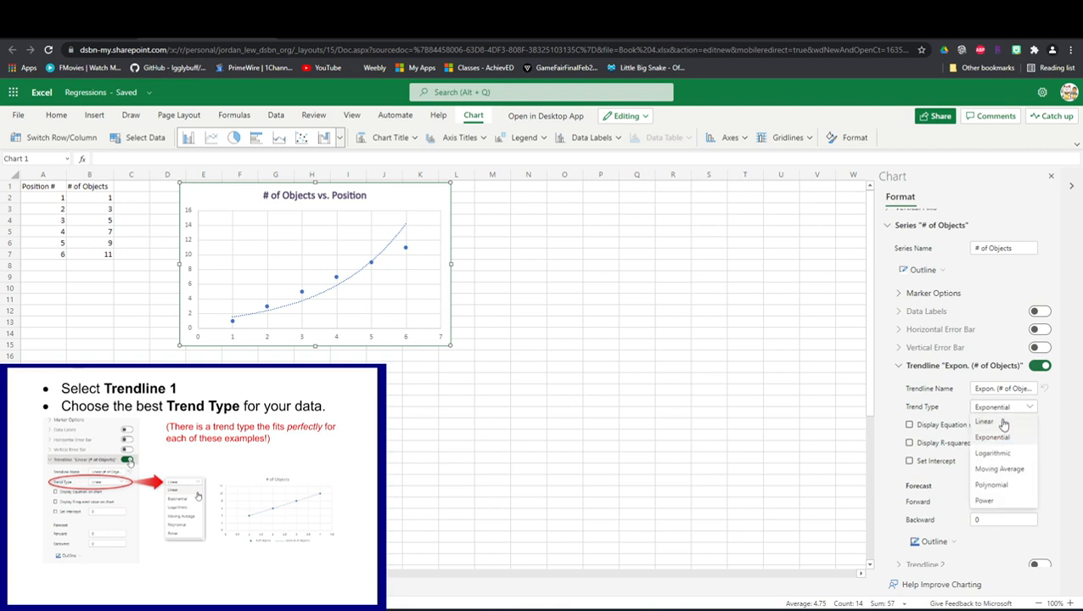
left_click(998, 424)
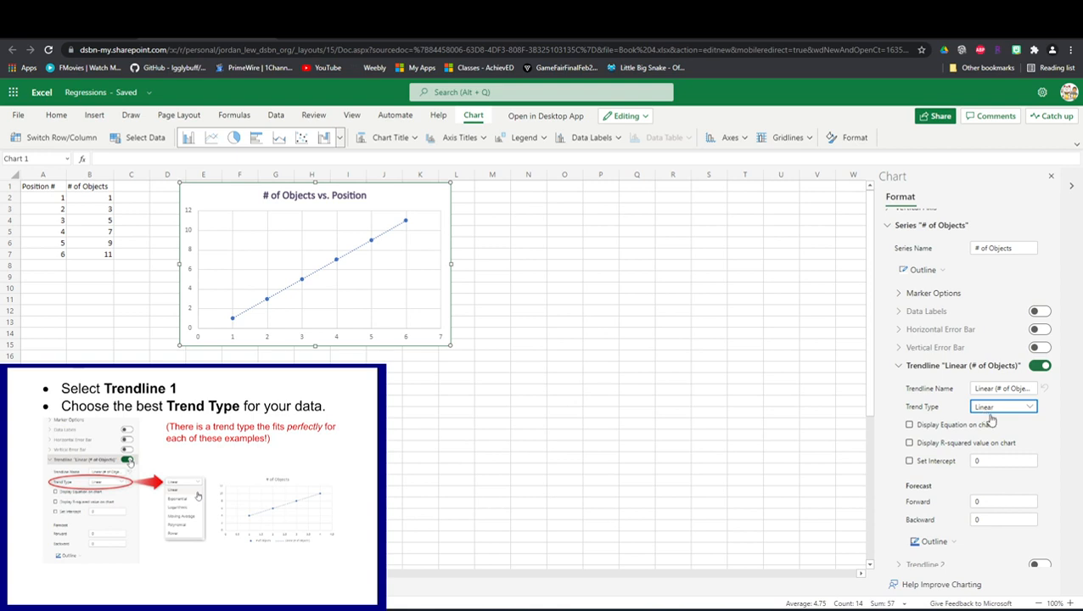
Step: Display the linear trendline's equation on the chart and collapse the series settings
left_click(932, 429)
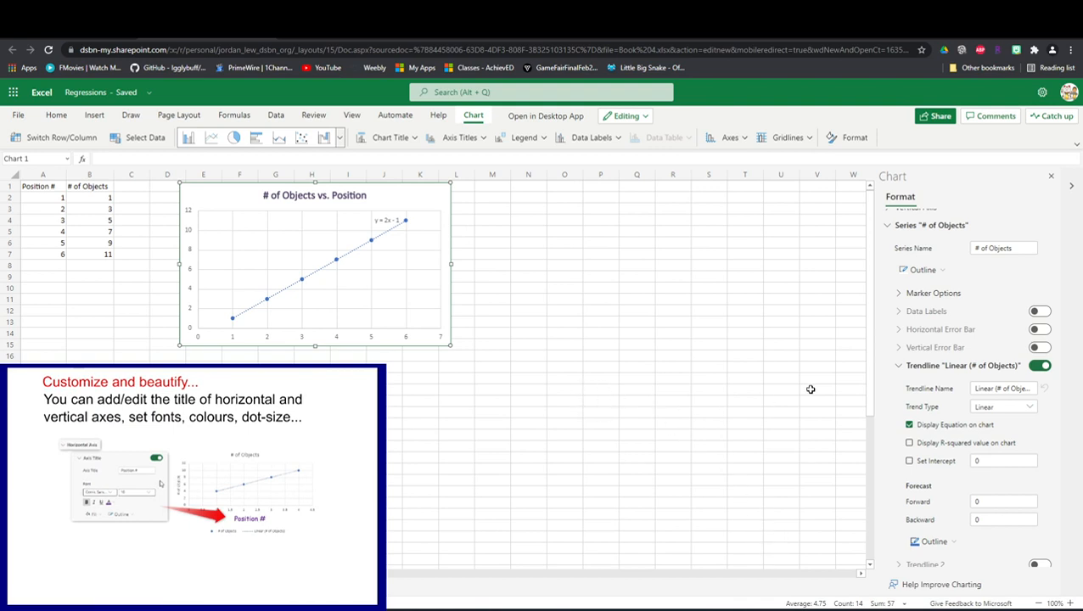
left_click(897, 369)
left_click(899, 374)
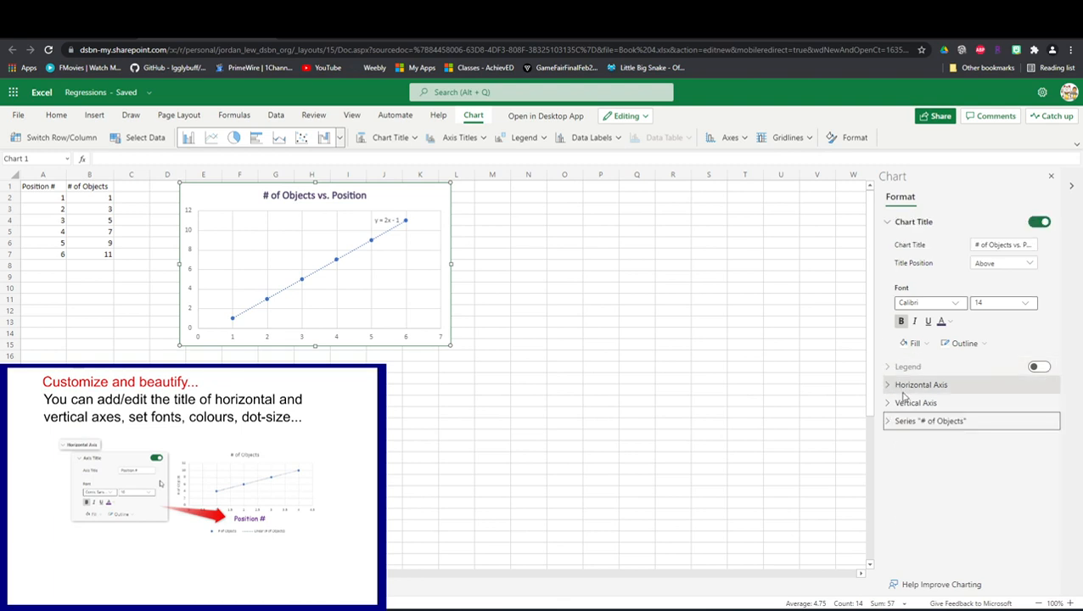
Step: Turn on the horizontal axis title and set its text to "Position #"
left_click(893, 387)
scroll(947, 512, "down", 2)
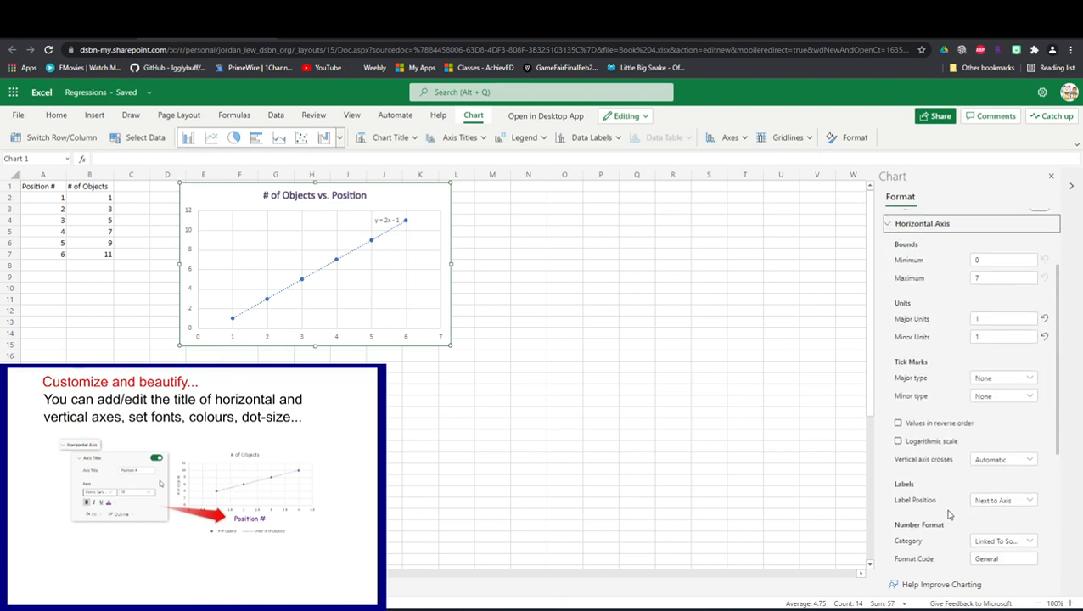
scroll(949, 514, "down", 5)
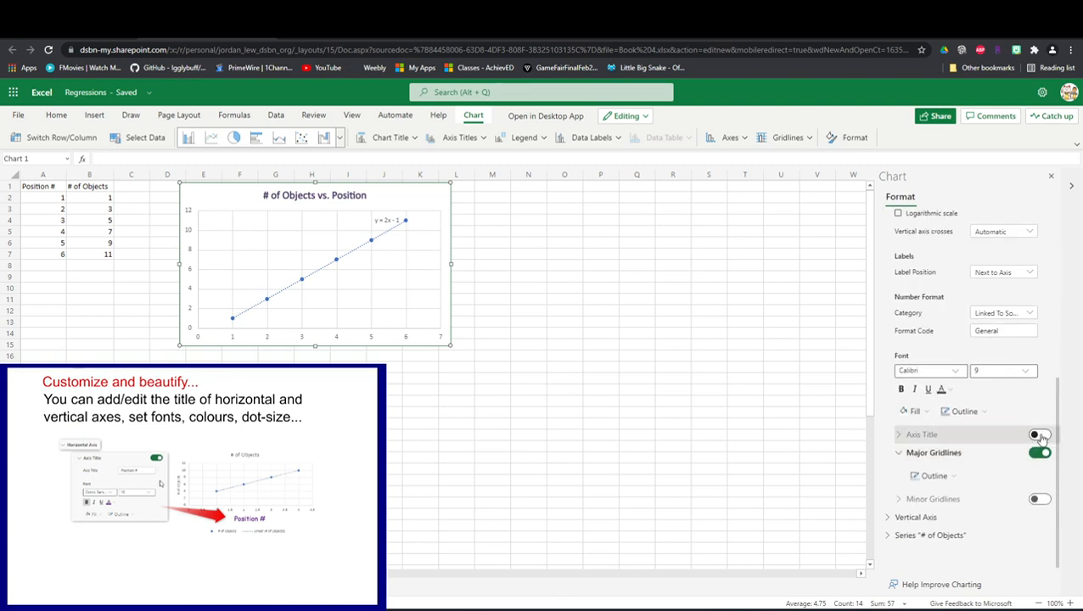
left_click(1039, 435)
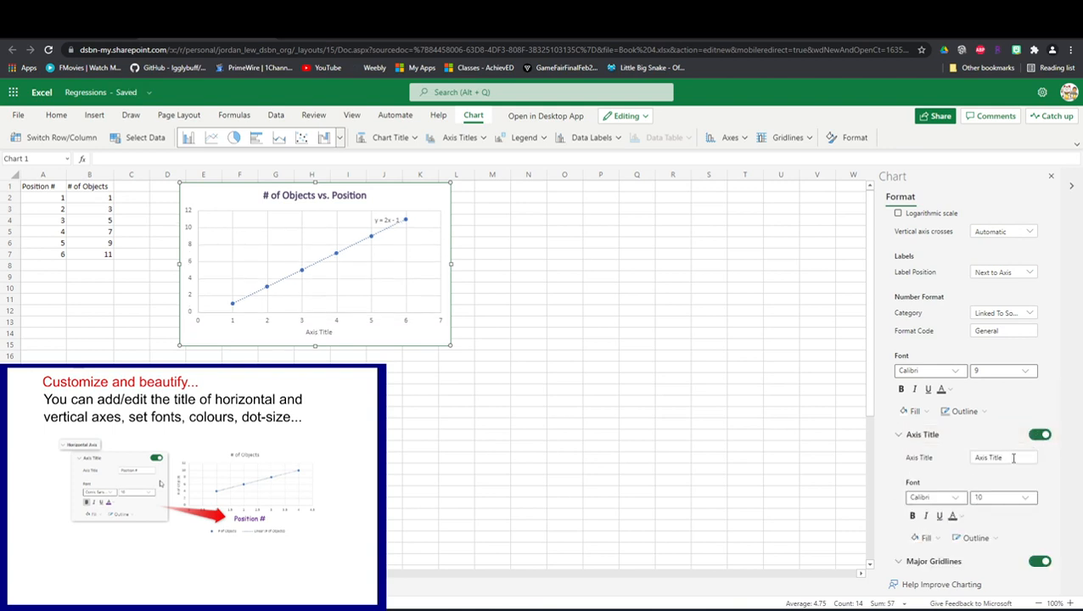
left_click(1013, 457)
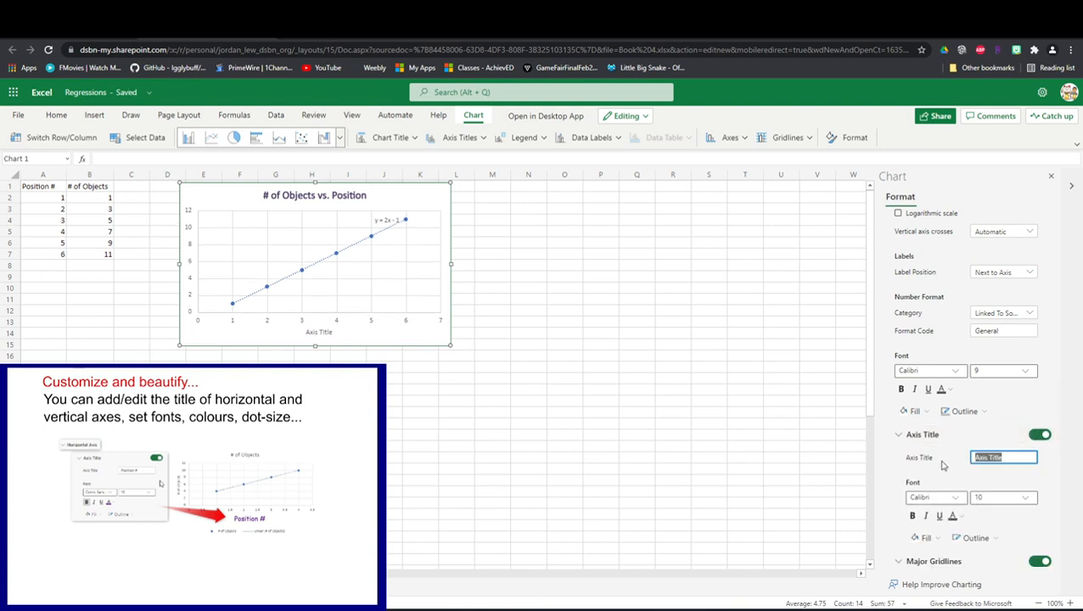
type("Position #")
Step: Make the "Position #" axis title bold and dark blue, and collapse the horizontal axis settings
left_click(954, 517)
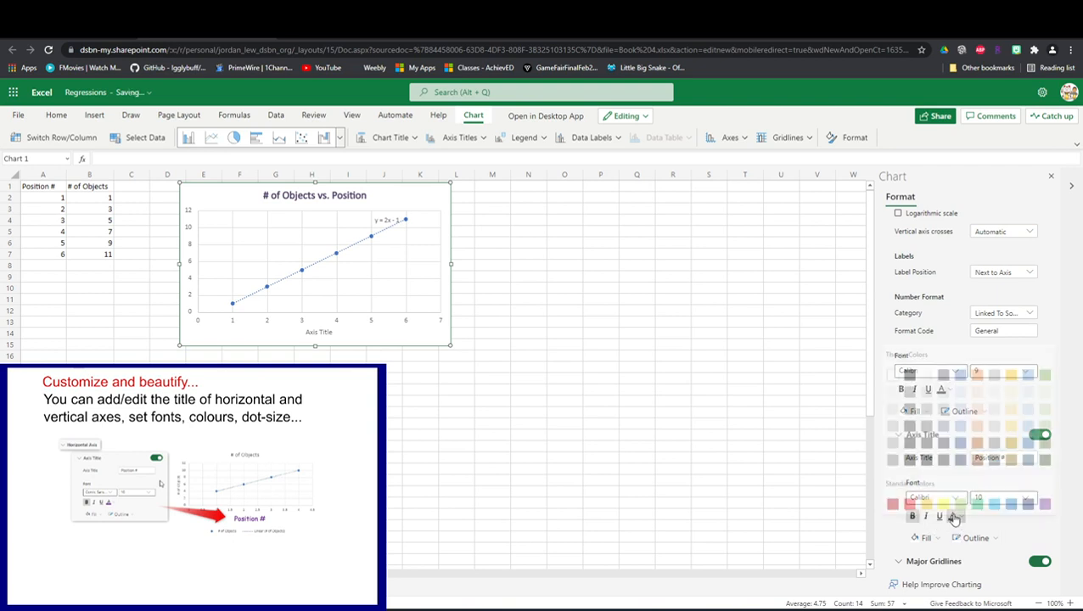
left_click(961, 443)
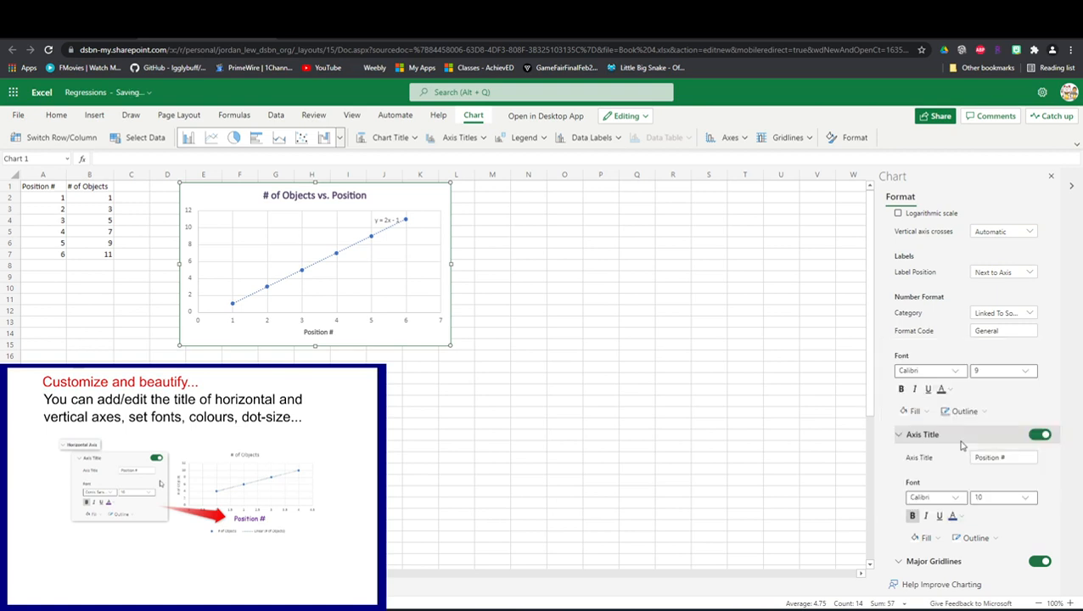
scroll(979, 460, "up", 10)
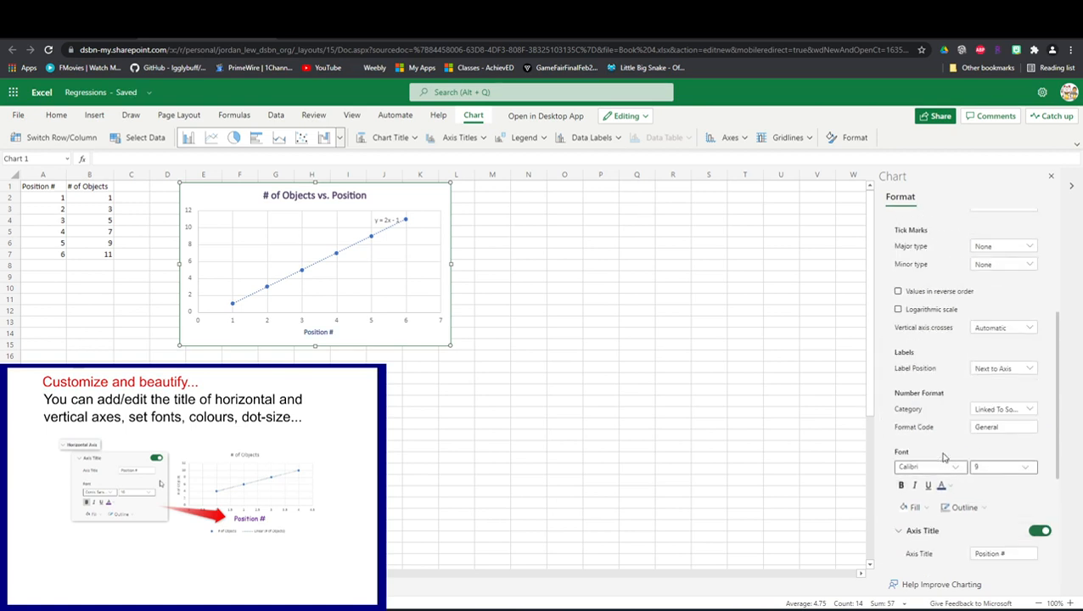
left_click(901, 342)
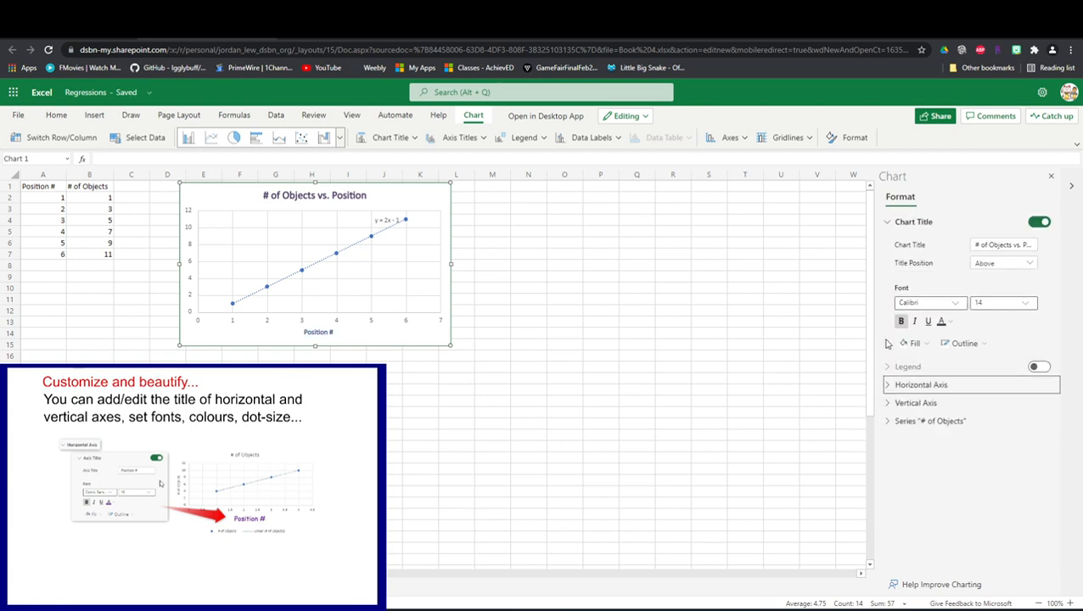
Step: Turn on the vertical axis title and set its text to "# of Objects"
left_click(909, 407)
scroll(958, 442, "down", 8)
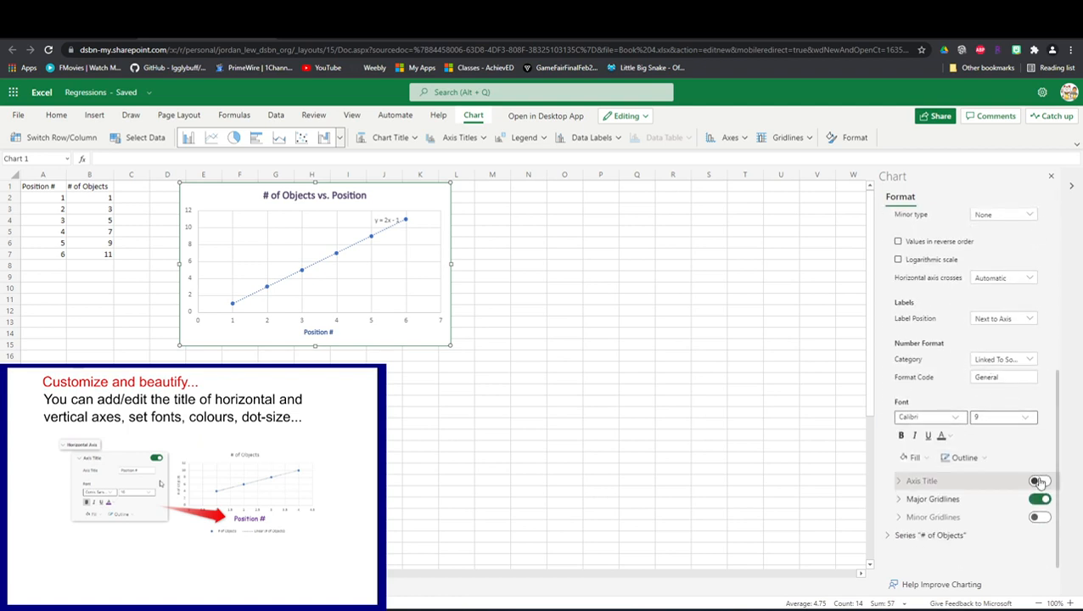
left_click(1037, 481)
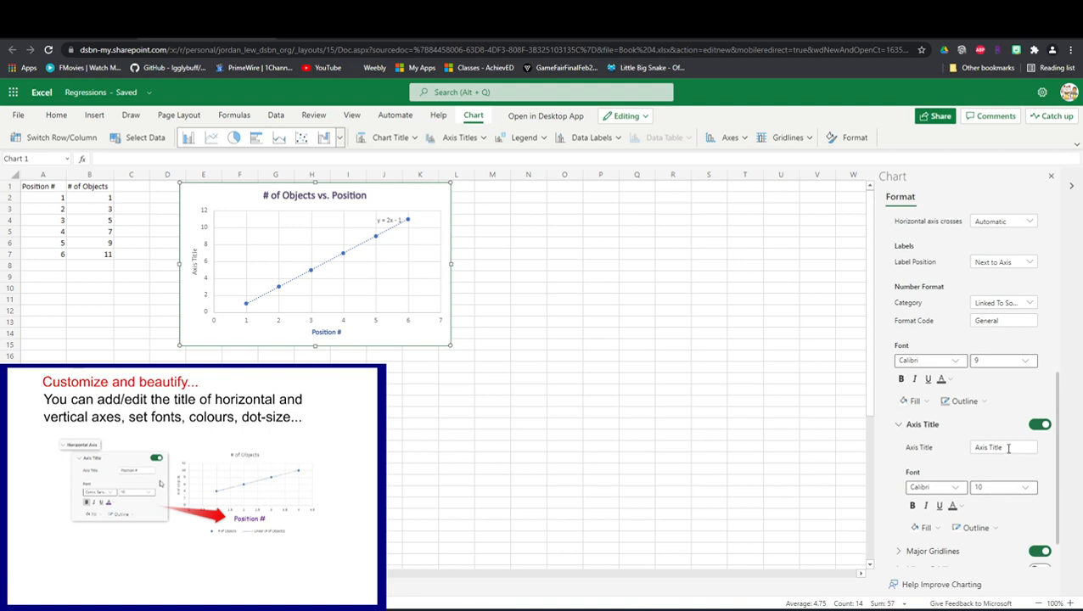
left_click(946, 454)
type("# of Obje")
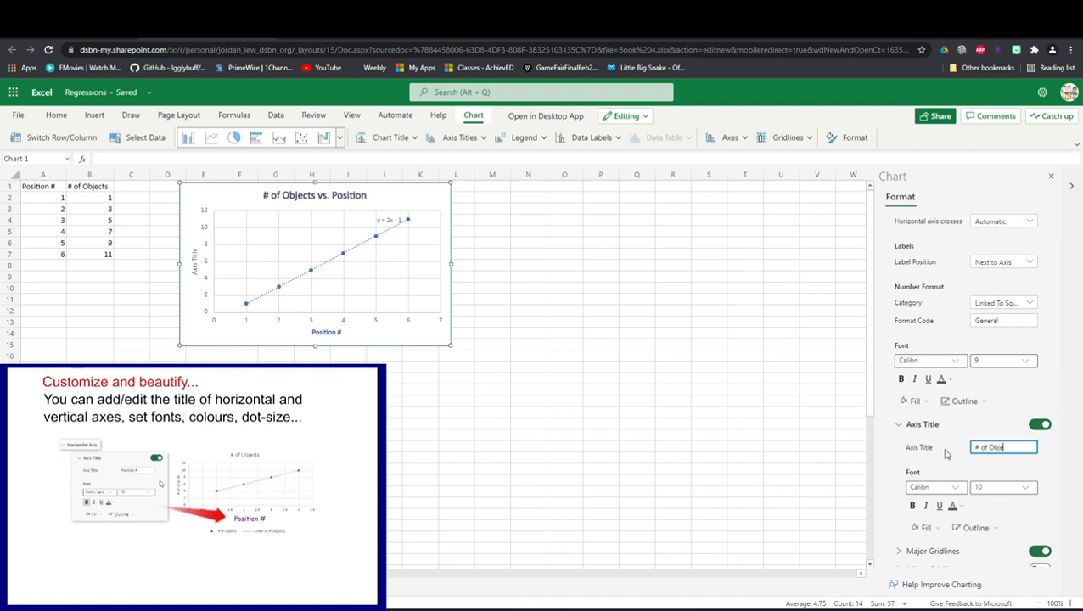
type("cts")
Step: Make the "# of Objects" axis title bold and gold, and collapse the vertical axis settings
left_click(912, 506)
left_click(953, 507)
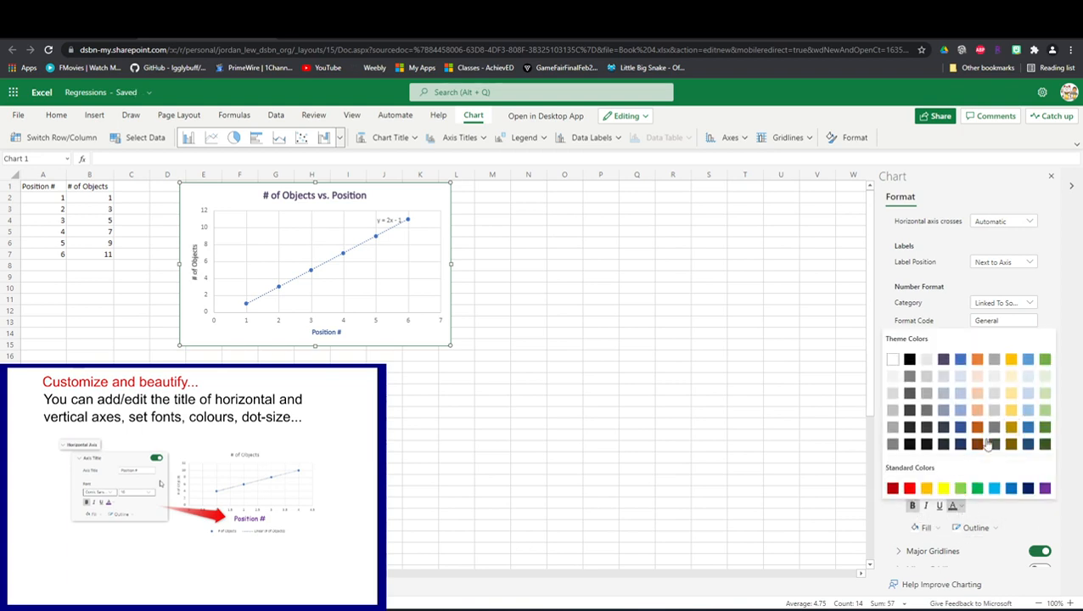
left_click(929, 489)
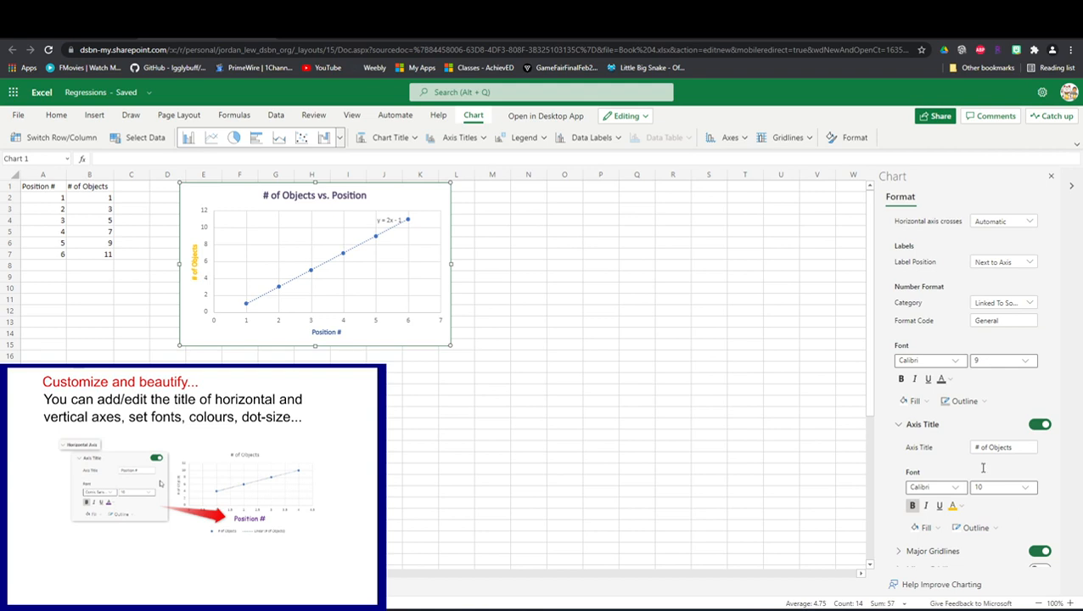
scroll(983, 468, "up", 10)
left_click(895, 389)
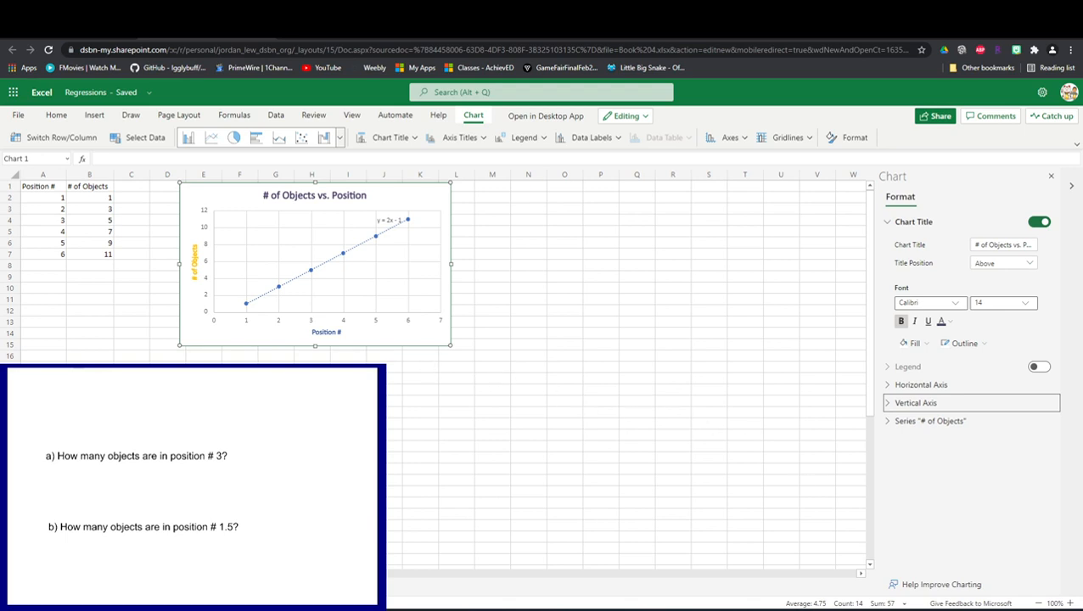
Step: Enlarge the worksheet view to 160% and examine the chart point at position 3 alongside the data table
scroll(312, 303, "up", 2)
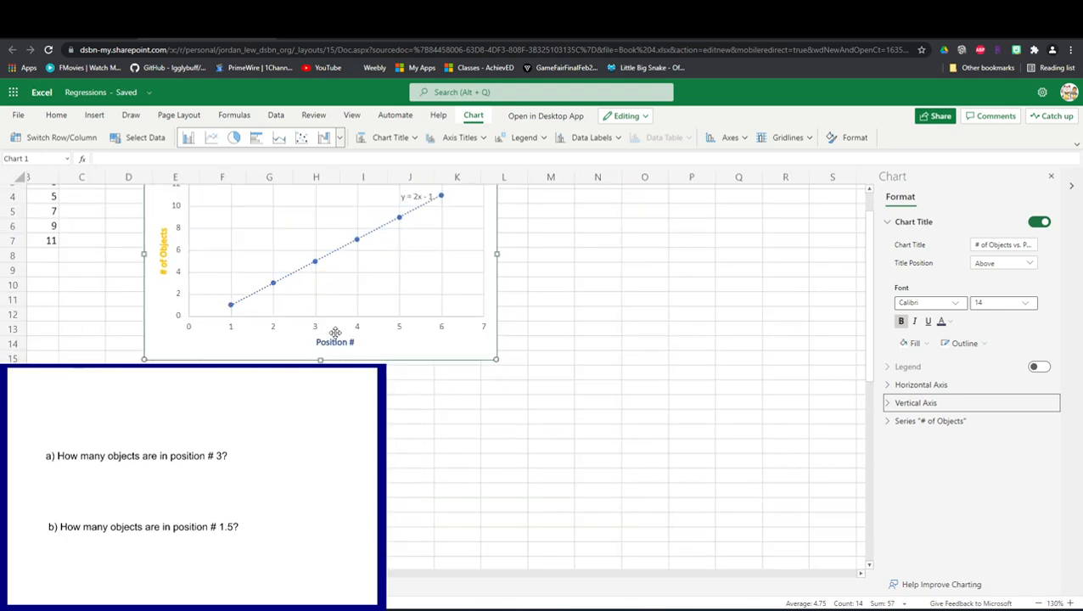
scroll(531, 377, "up", 1)
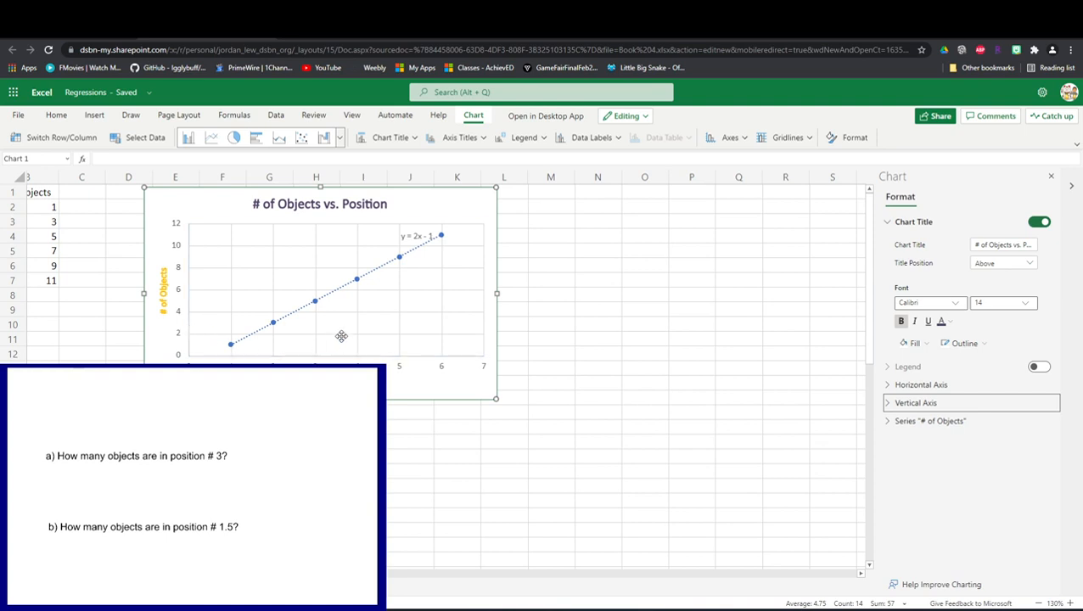
scroll(350, 321, "up", 2)
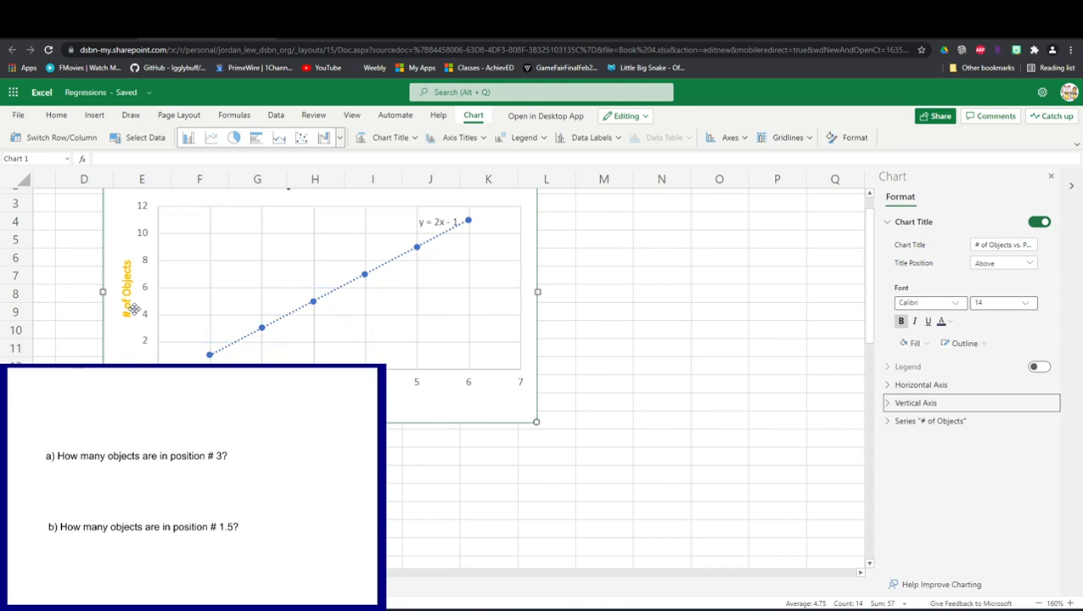
left_click(314, 304)
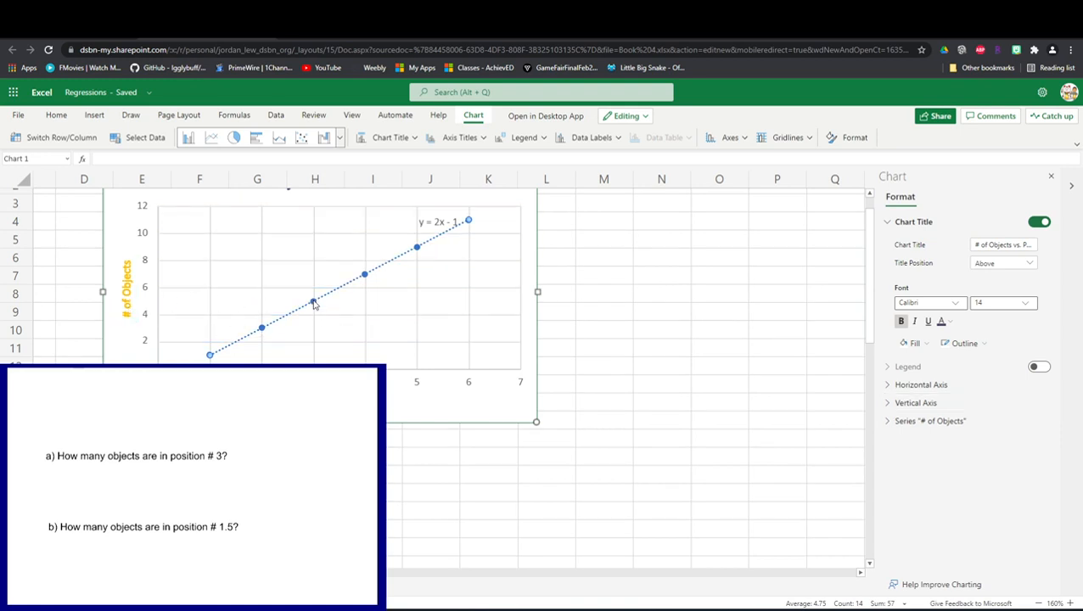
scroll(194, 302, "up", 2)
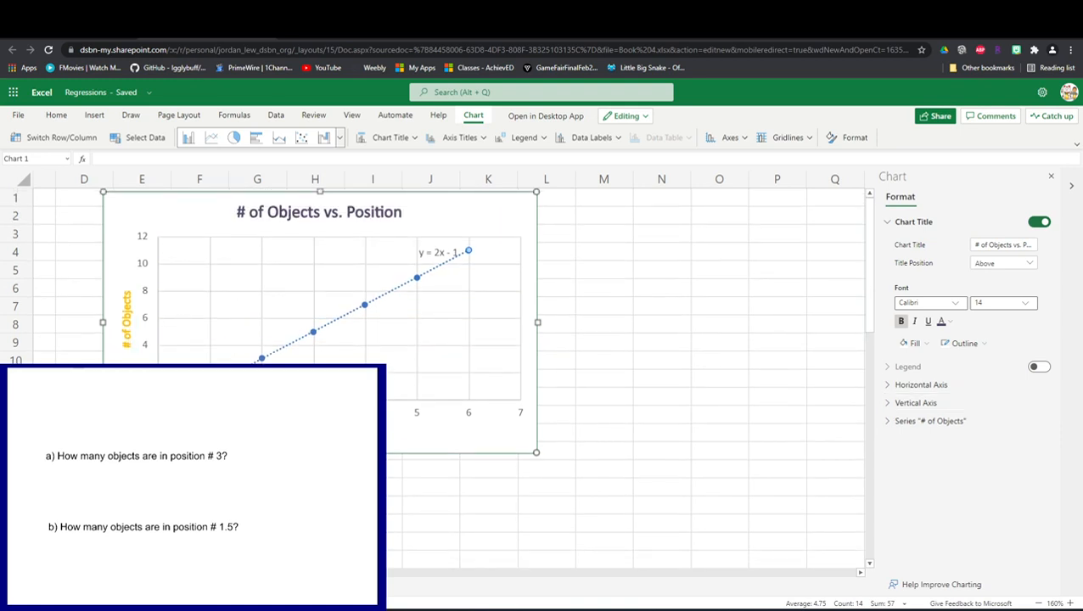
scroll(433, 356, "left", 3)
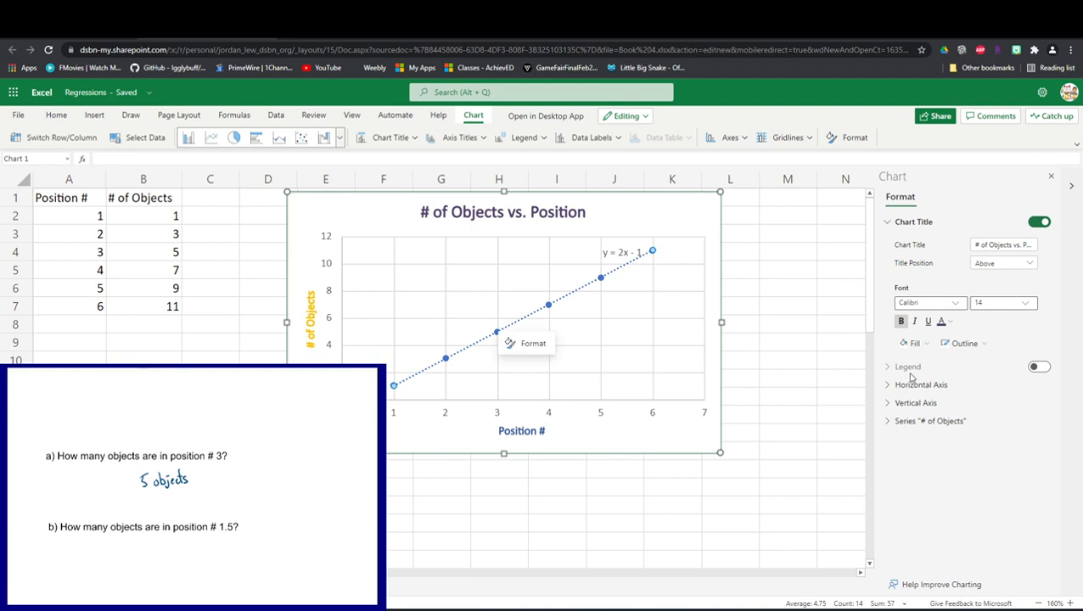
Step: Turn on data labels for the "# of Objects" series and collapse the data label options
left_click(907, 424)
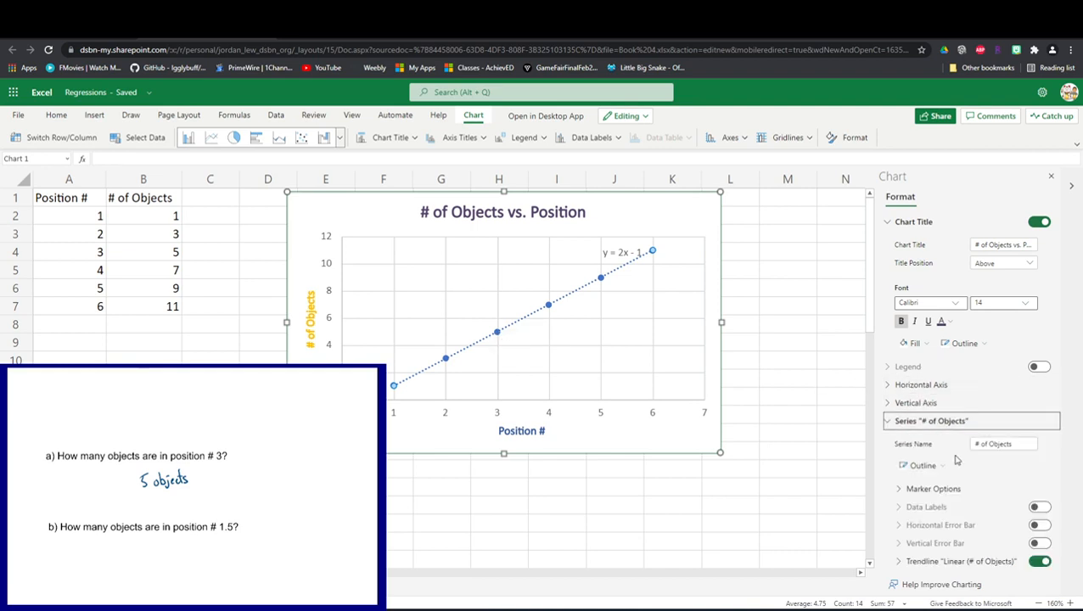
scroll(977, 459, "down", 1)
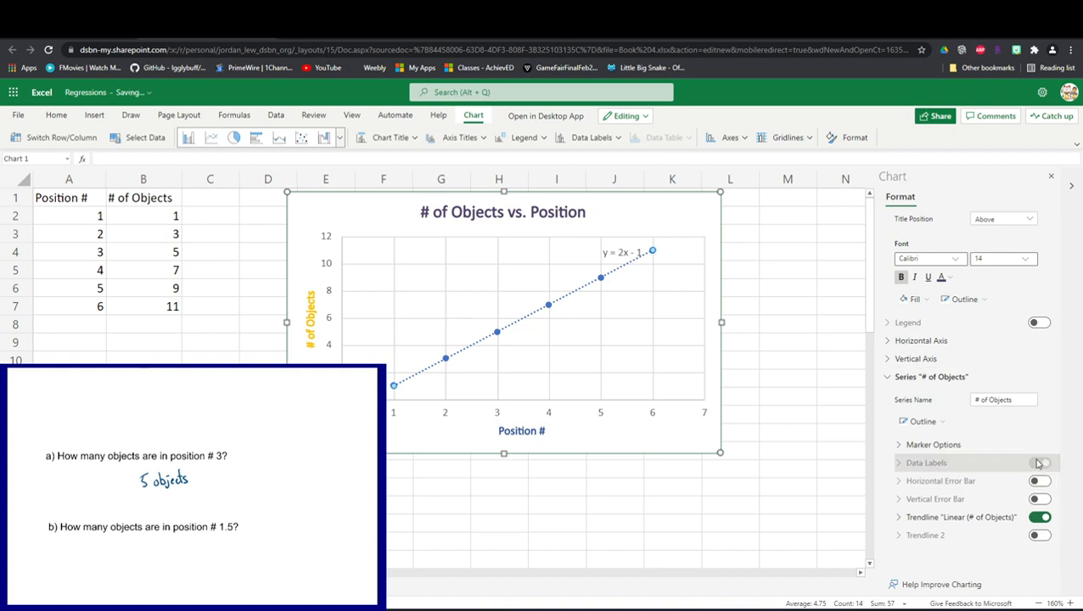
left_click(1039, 463)
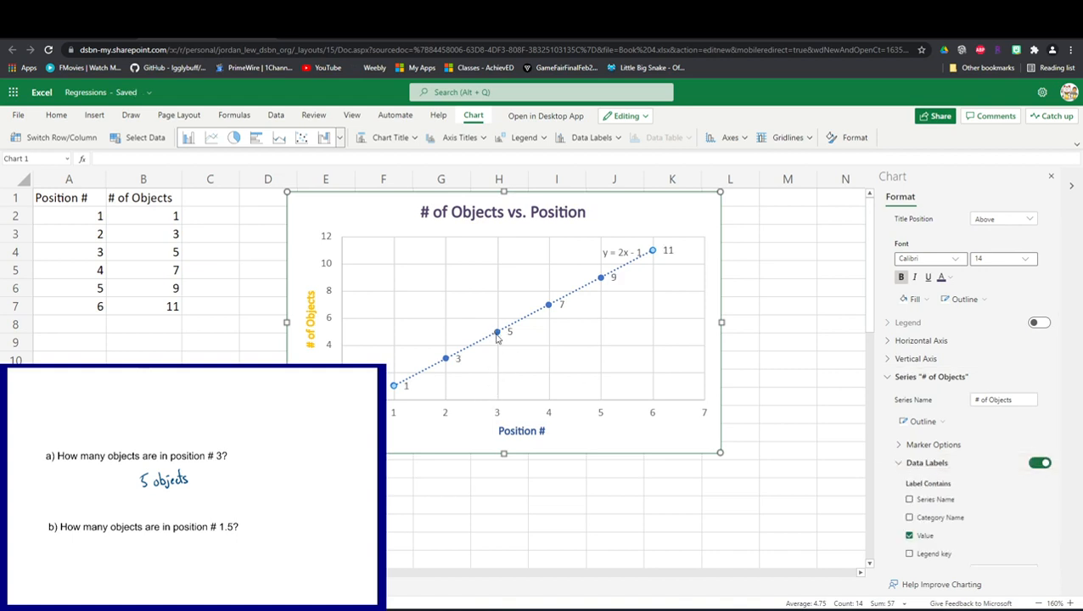
scroll(998, 530, "down", 3)
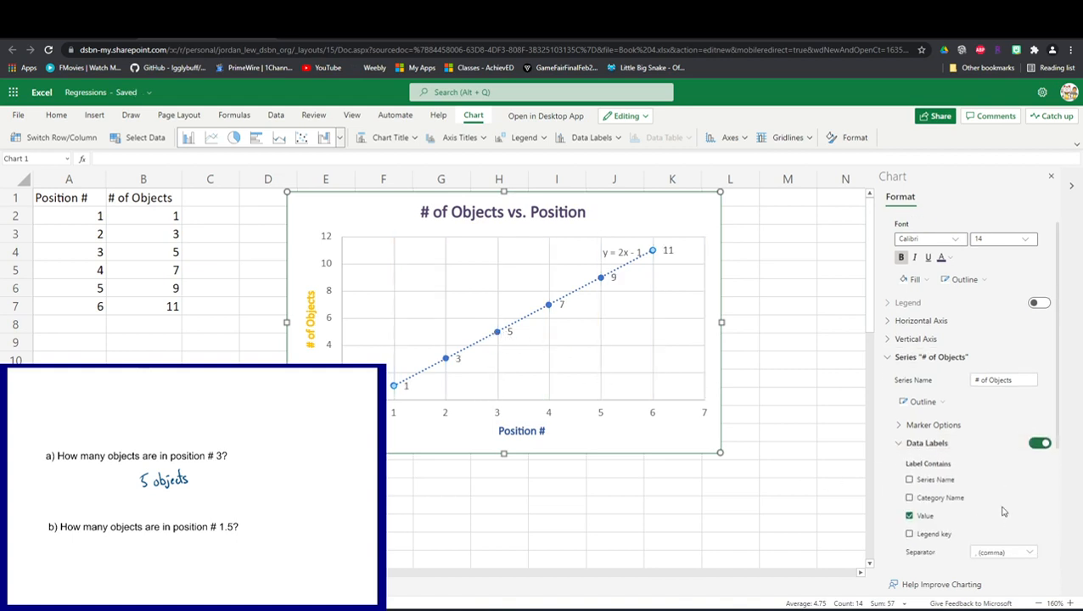
left_click(902, 408)
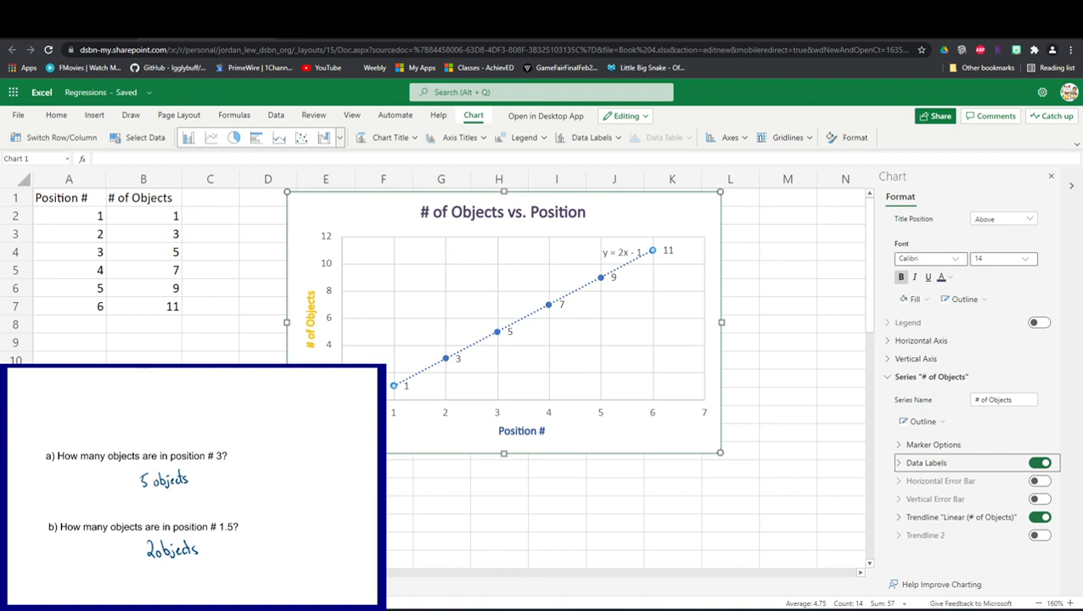
Step: Move the chart along the sheet so that it starts at column G
left_click_drag(379, 449, 512, 447)
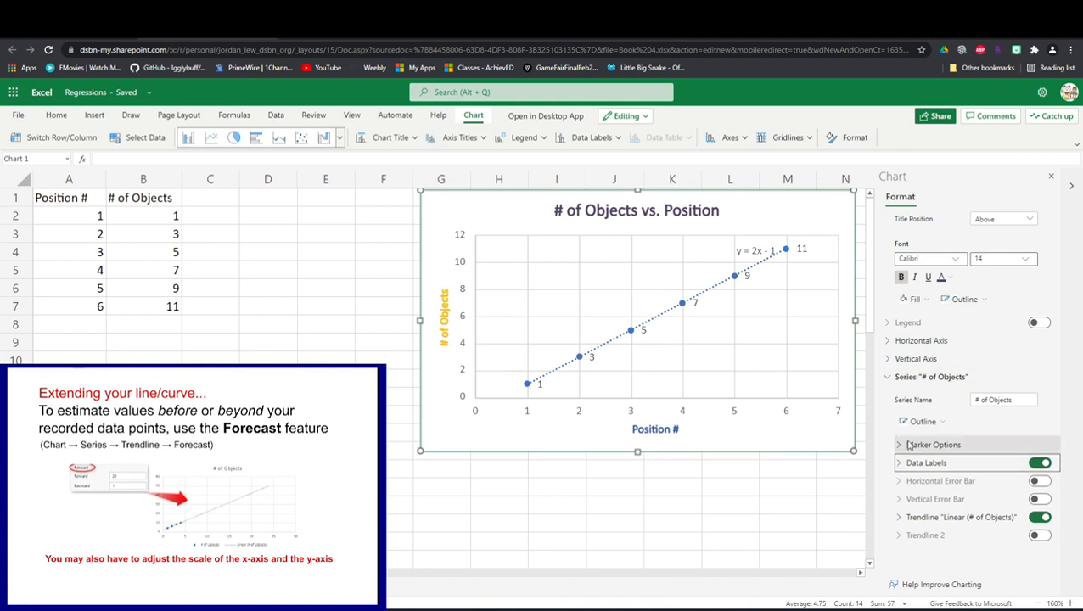
Step: Close the chart formatting settings, reopen them from the chart's plot area and collapse the vertical axis settings
left_click(888, 376)
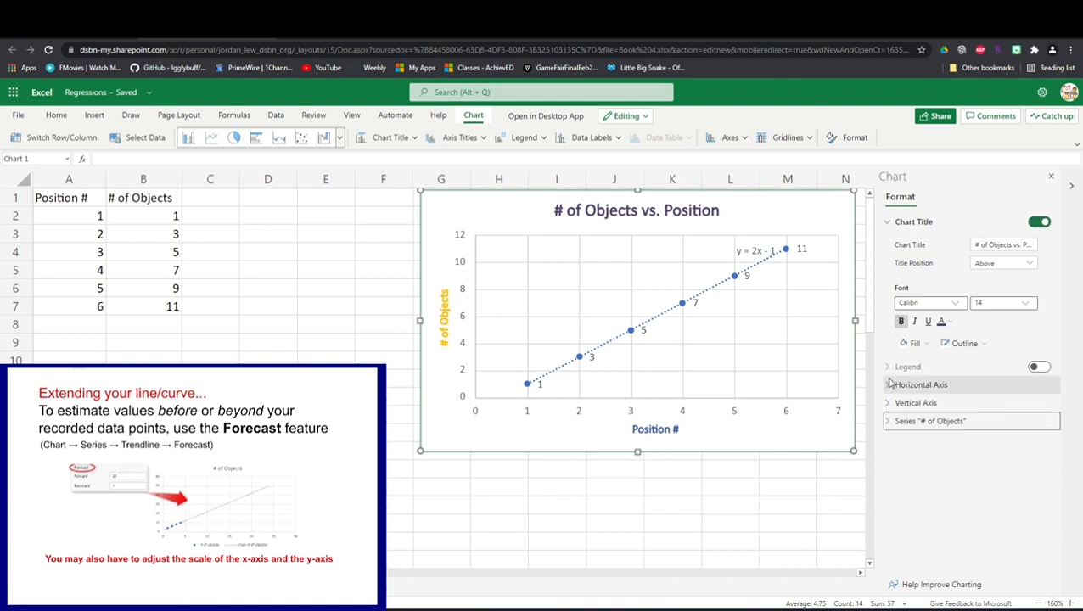
left_click(888, 421)
scroll(932, 452, "down", 1)
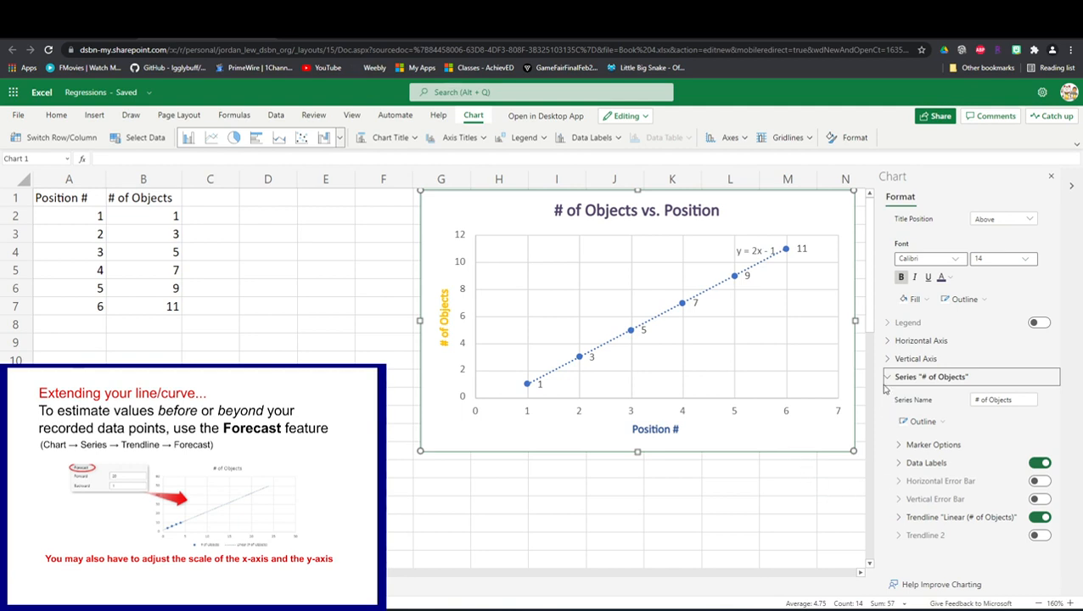
left_click(1051, 177)
double_click(711, 375)
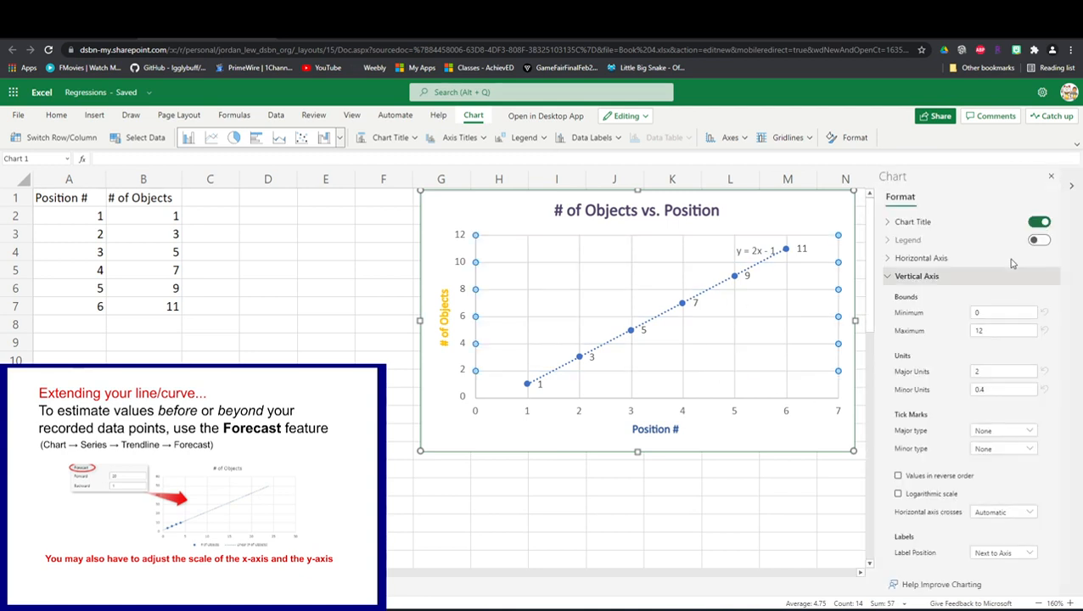
left_click(890, 282)
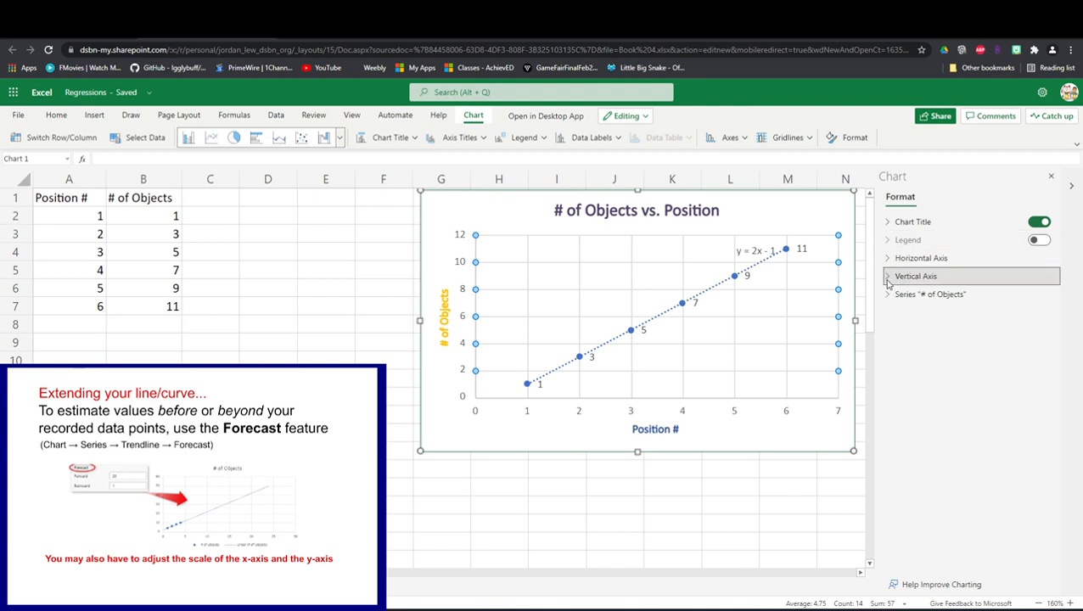
Step: Extend the linear trendline of the "# of Objects" series with a Forward forecast of 4
left_click(896, 297)
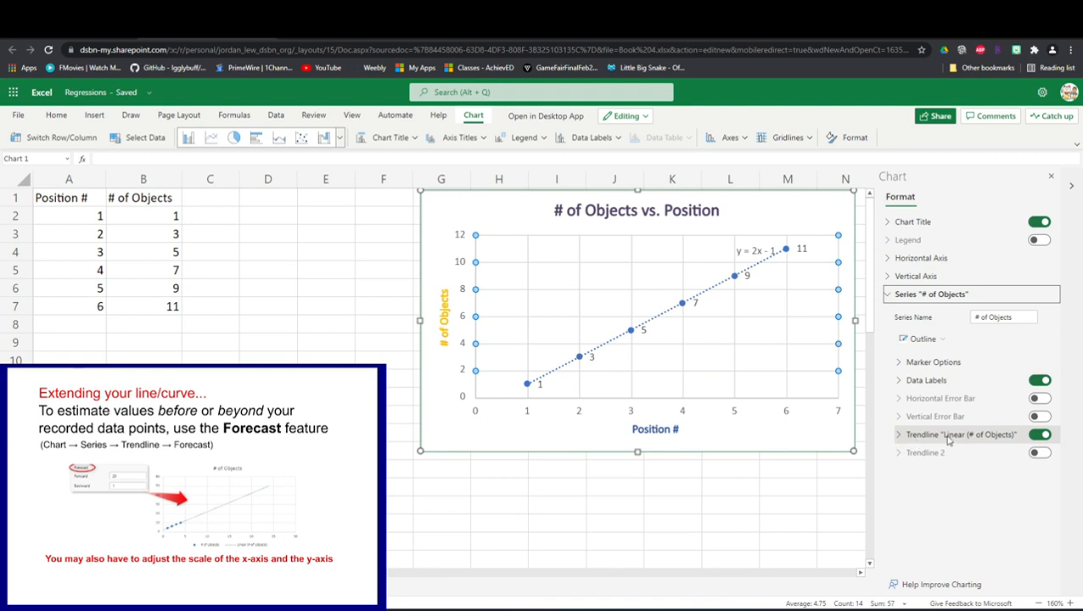
left_click(902, 436)
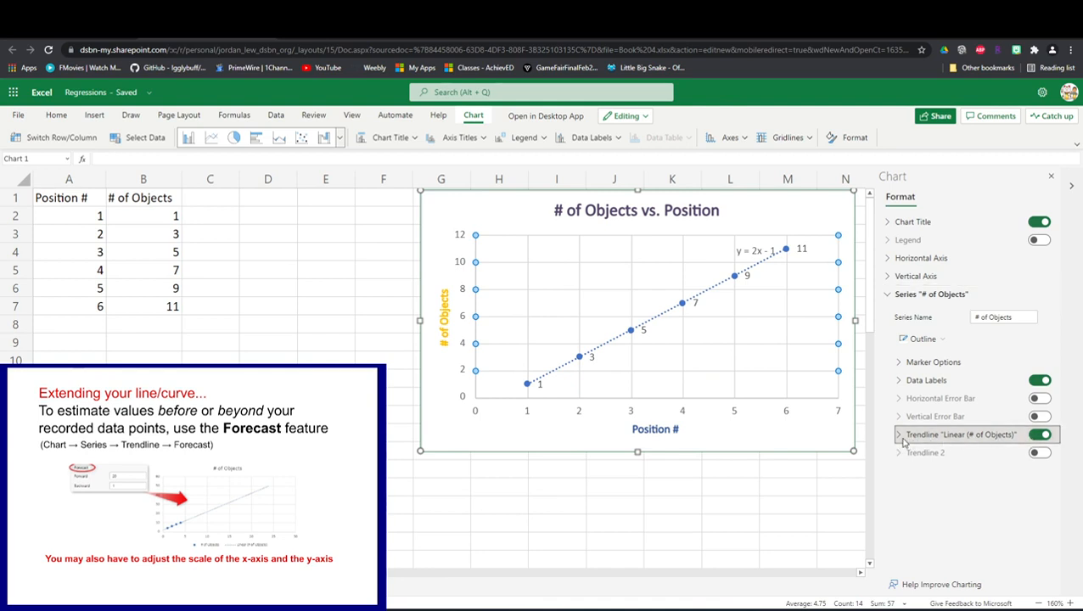
scroll(926, 438, "down", 1)
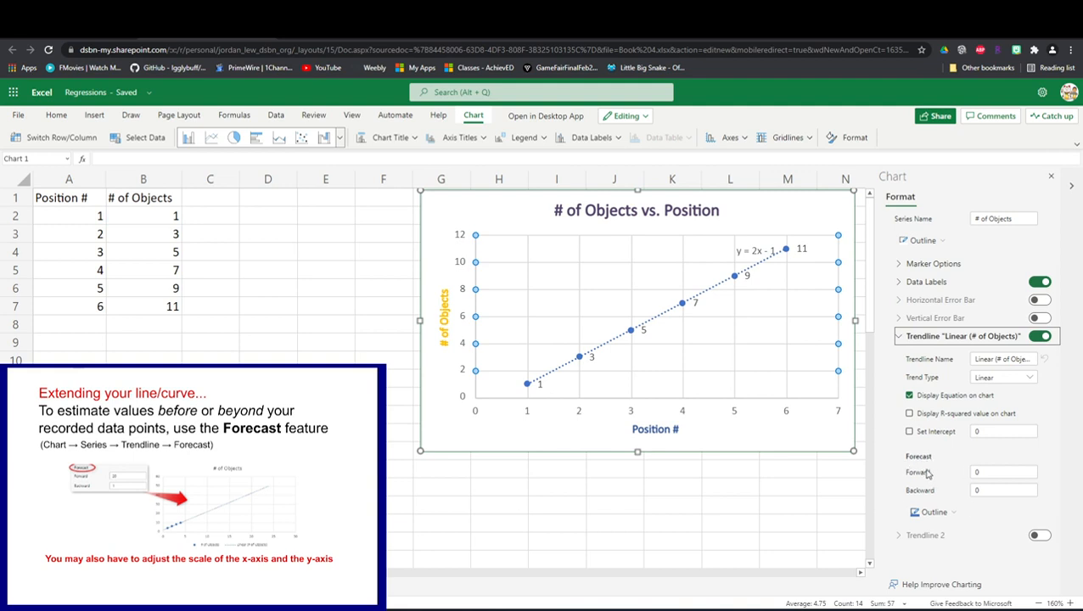
left_click(984, 473)
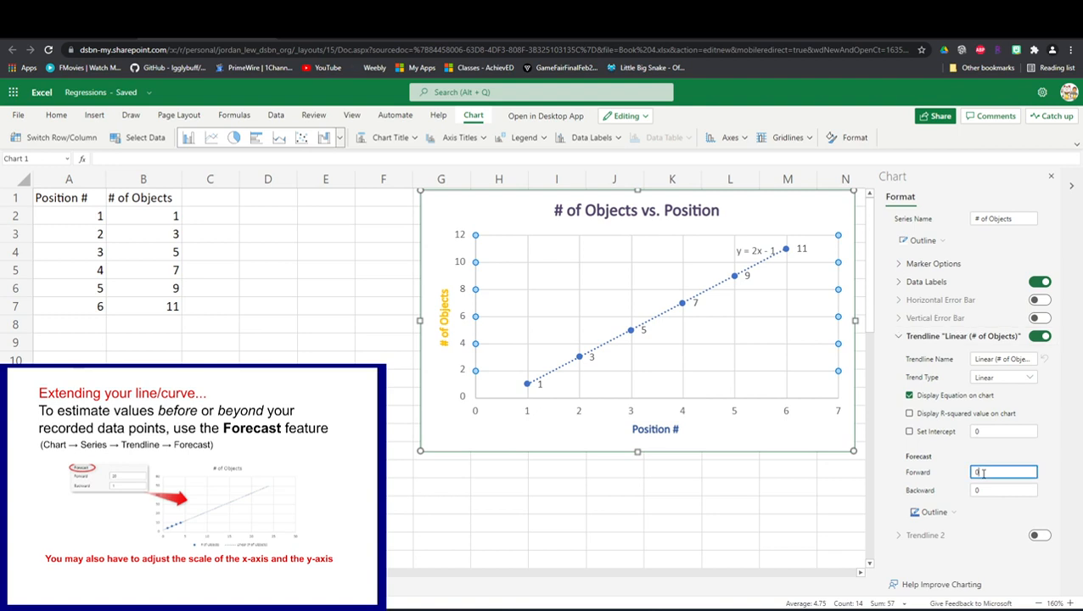
left_click_drag(984, 473, 971, 479)
left_click(890, 479)
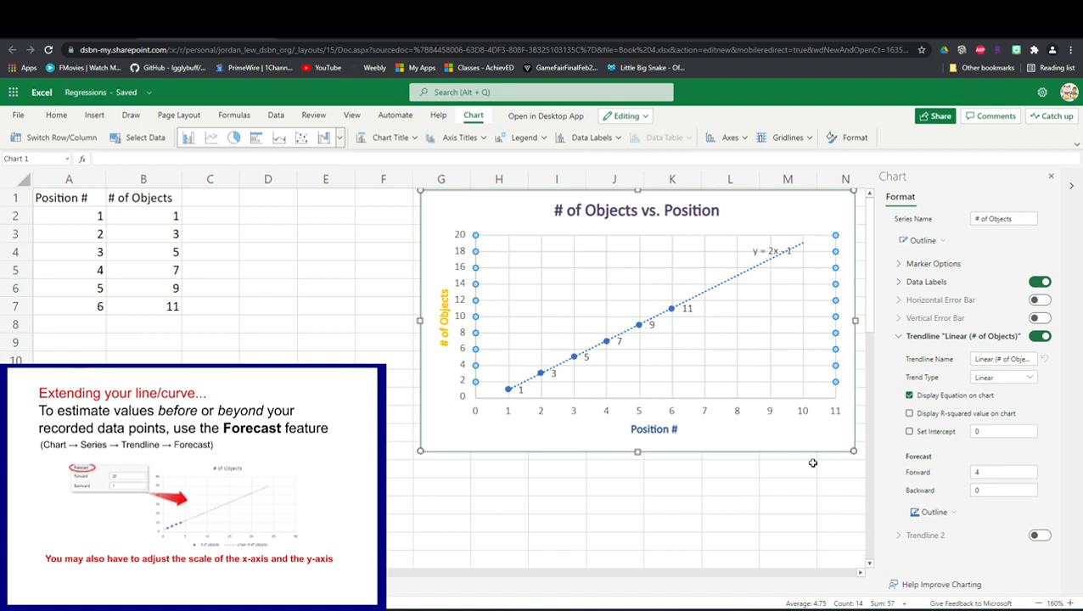
Step: Extend the "# of Objects" linear trendline with a Backward forecast of 3
left_click(429, 483)
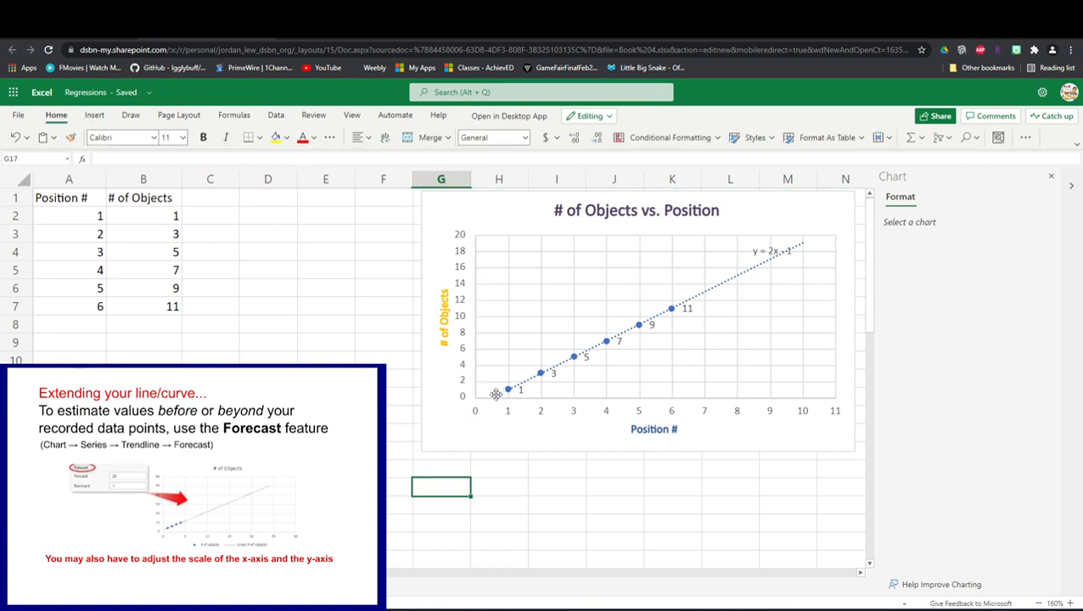
left_click(469, 413)
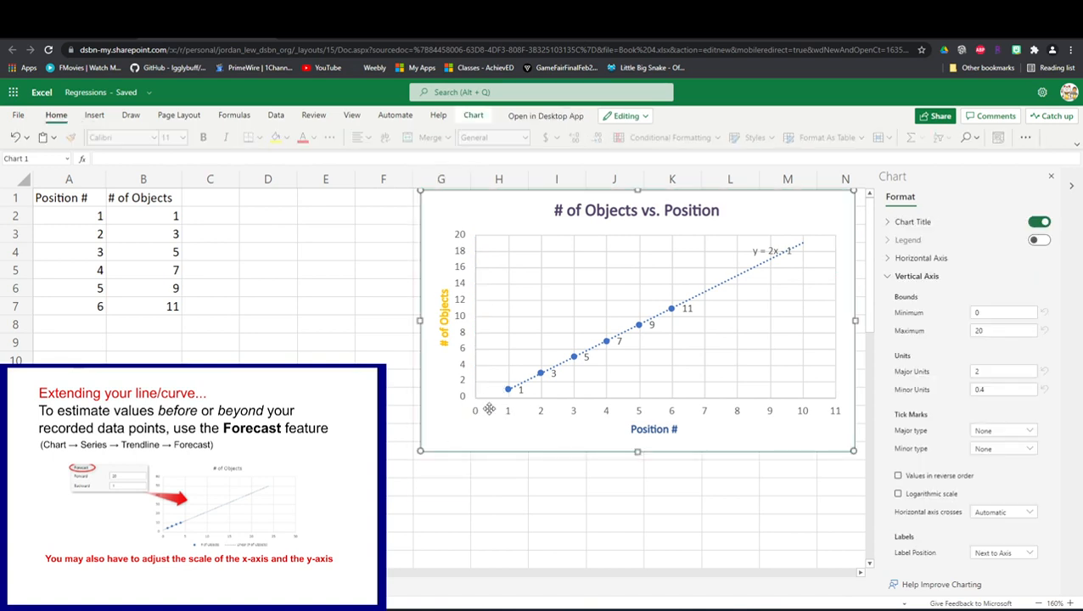
left_click(951, 492)
left_click(893, 277)
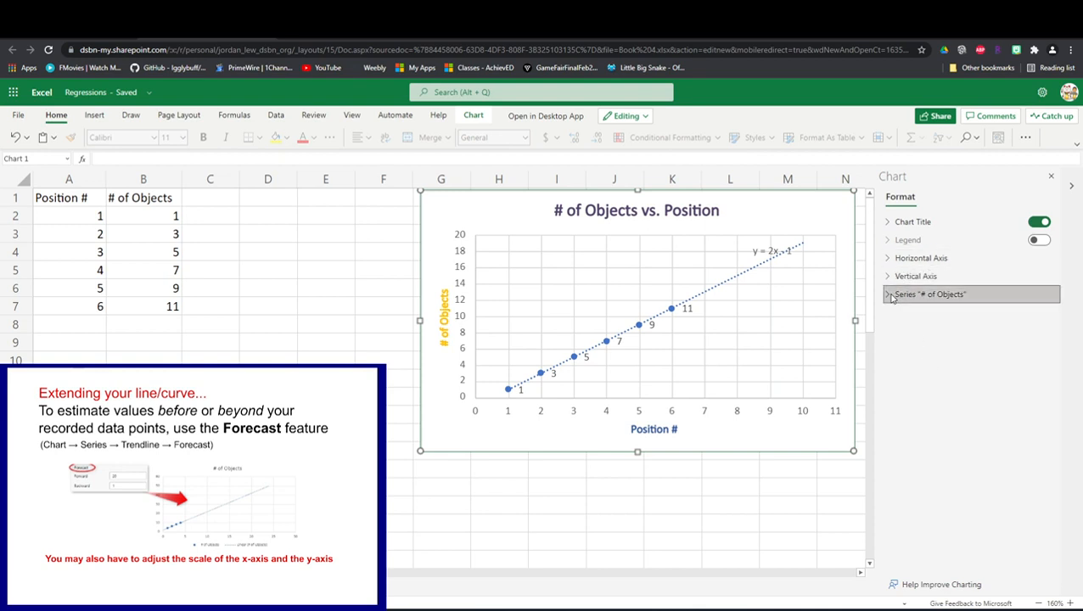
left_click(930, 293)
left_click(915, 441)
scroll(953, 516, "down", 2)
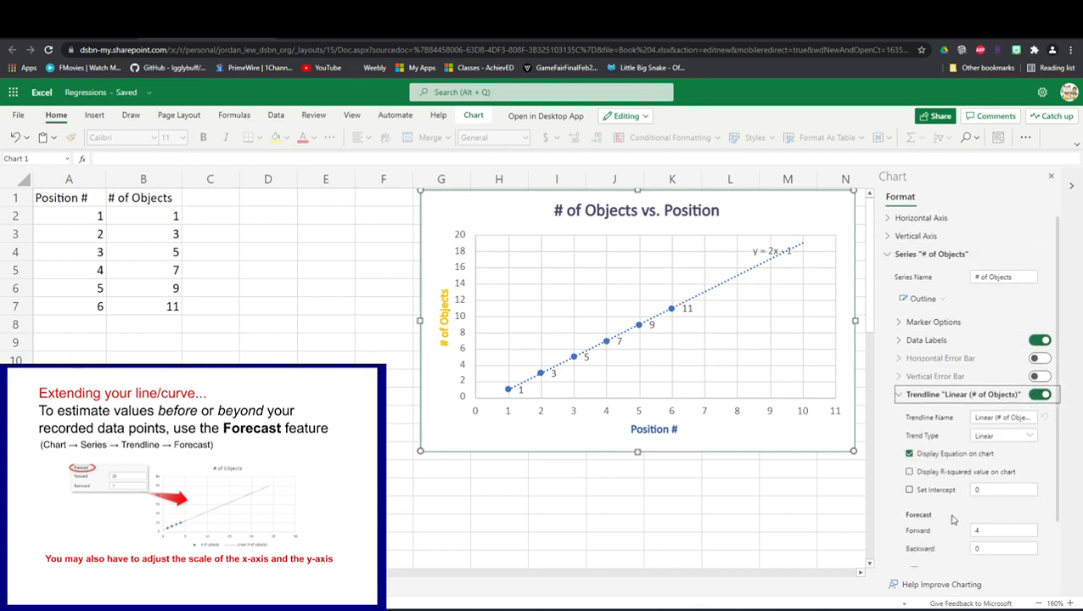
left_click_drag(993, 490, 960, 494)
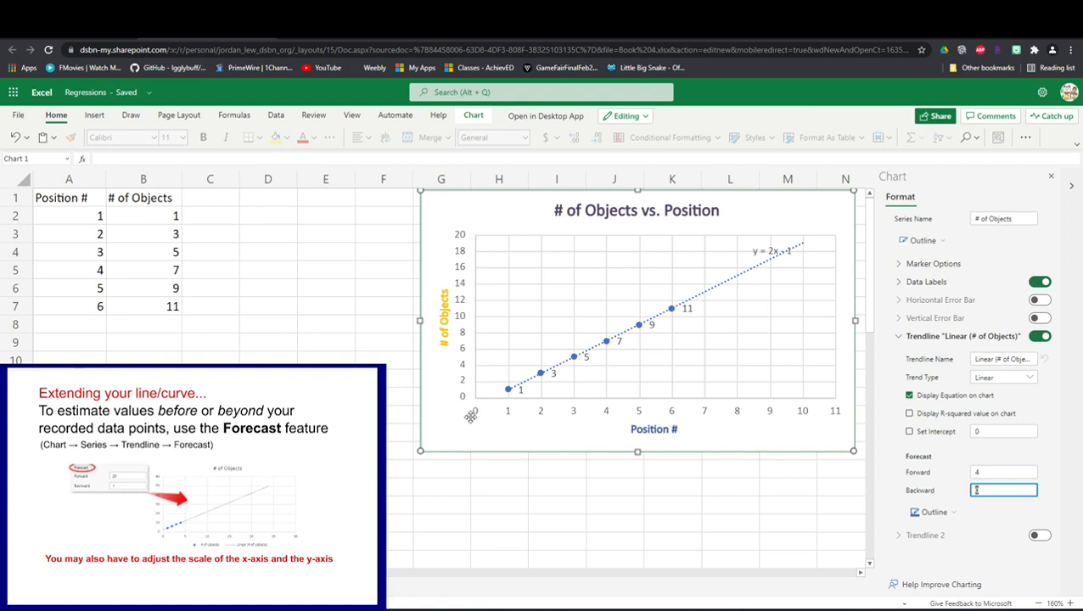
left_click(898, 488)
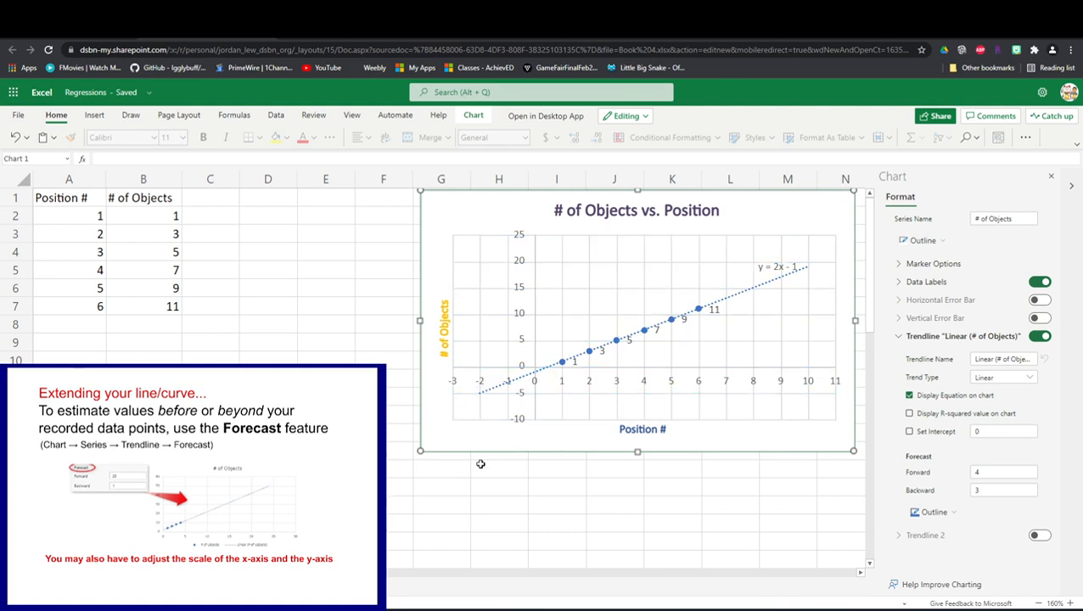
Step: Enlarge the chart so that it starts in column F and set the vertical axis Major Units to 1
left_click_drag(419, 452, 357, 494)
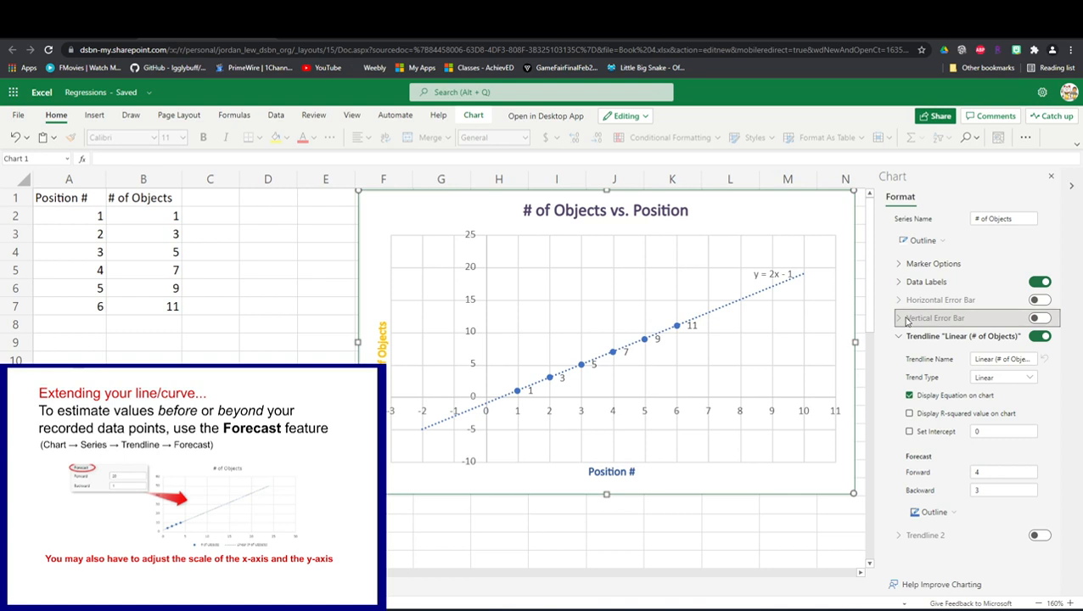
left_click(899, 336)
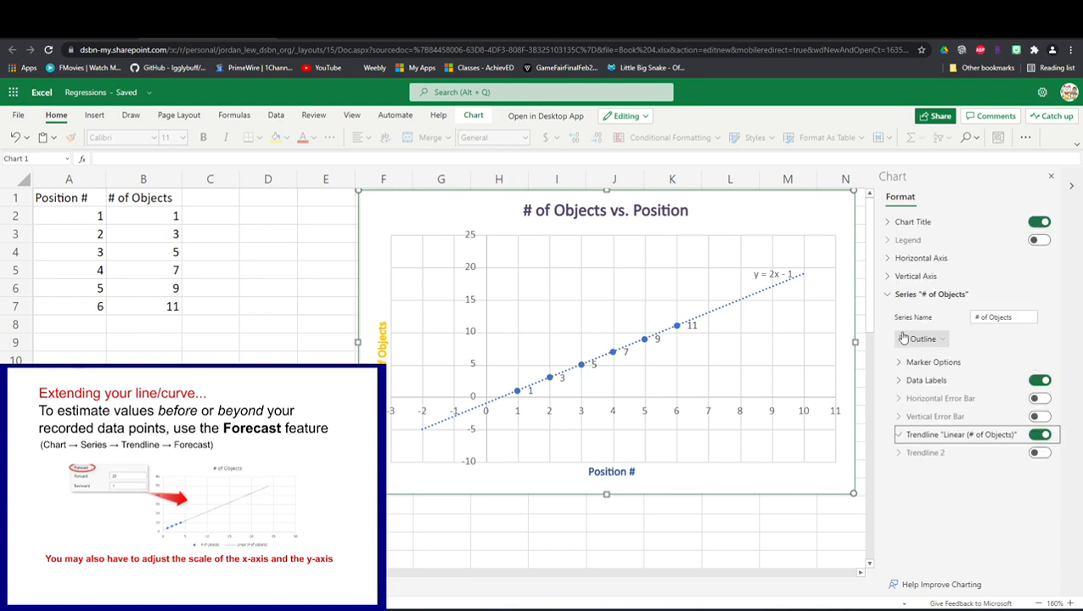
left_click(889, 279)
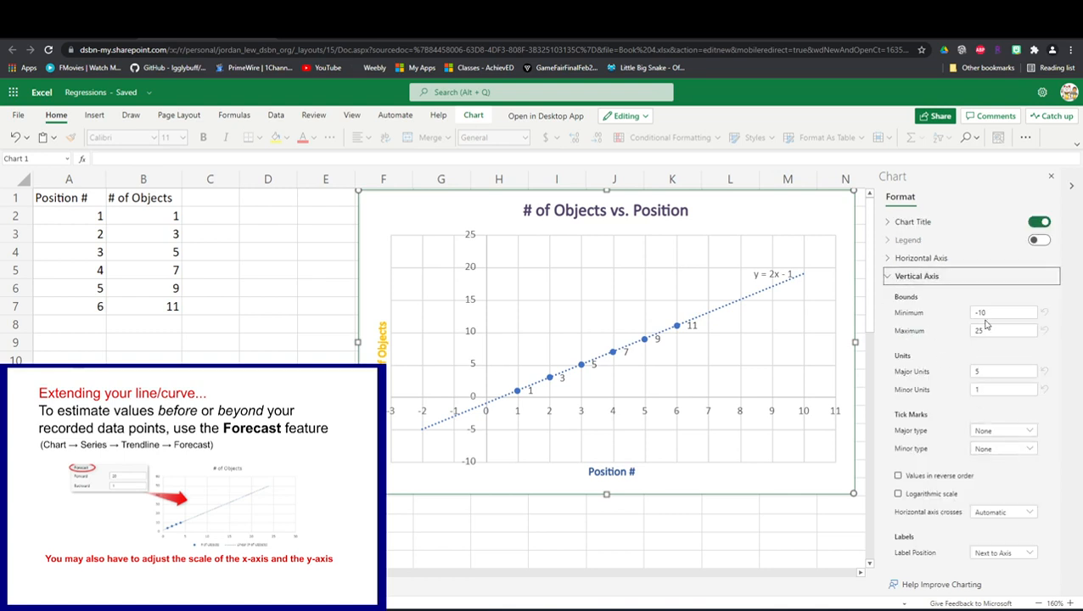
left_click(996, 371)
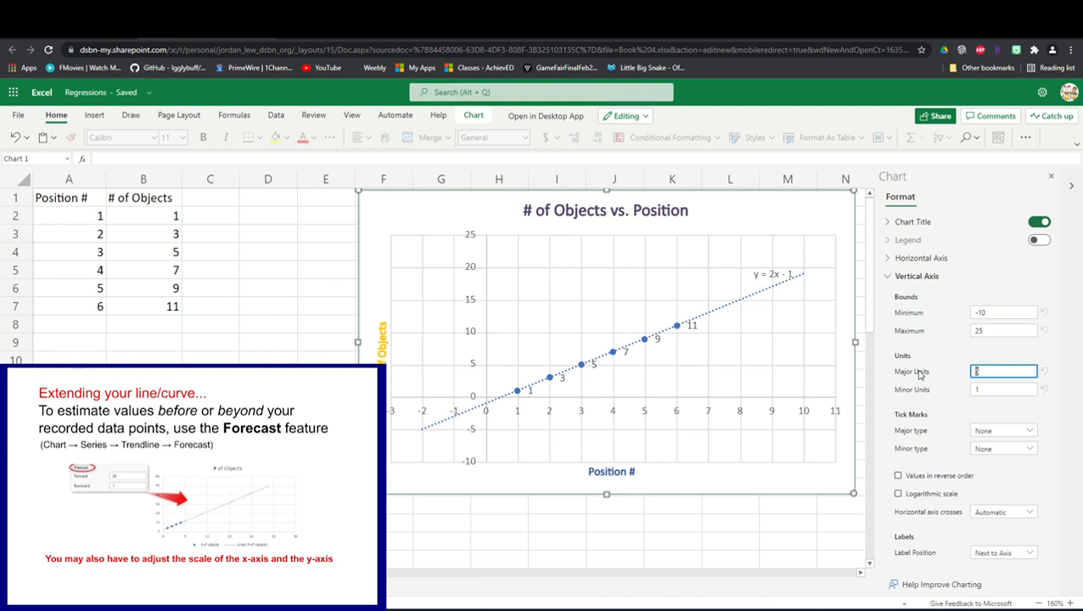
left_click(943, 395)
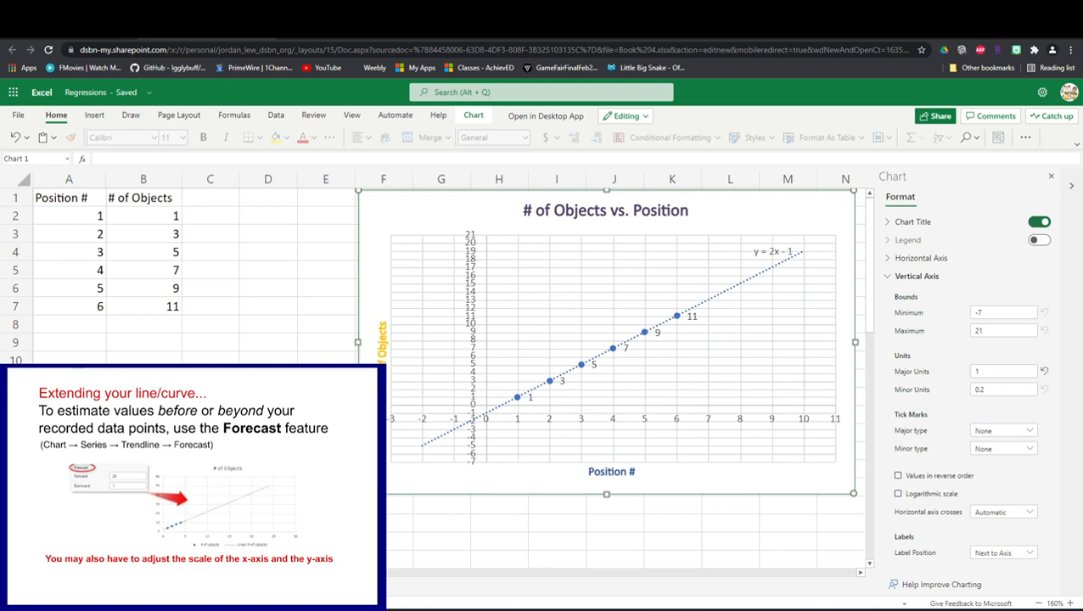
Step: Enlarge the chart further in width and height and move it down the sheet, clear of the data rows
left_click_drag(359, 494, 266, 559)
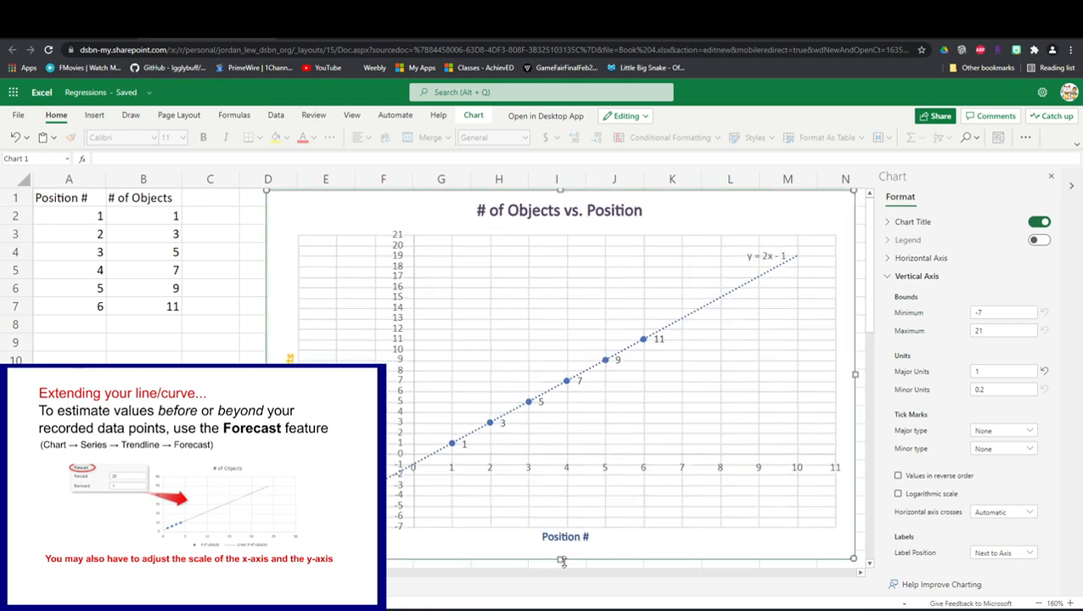
scroll(579, 548, "down", 2)
left_click_drag(561, 446, 557, 557)
left_click_drag(479, 539, 501, 536)
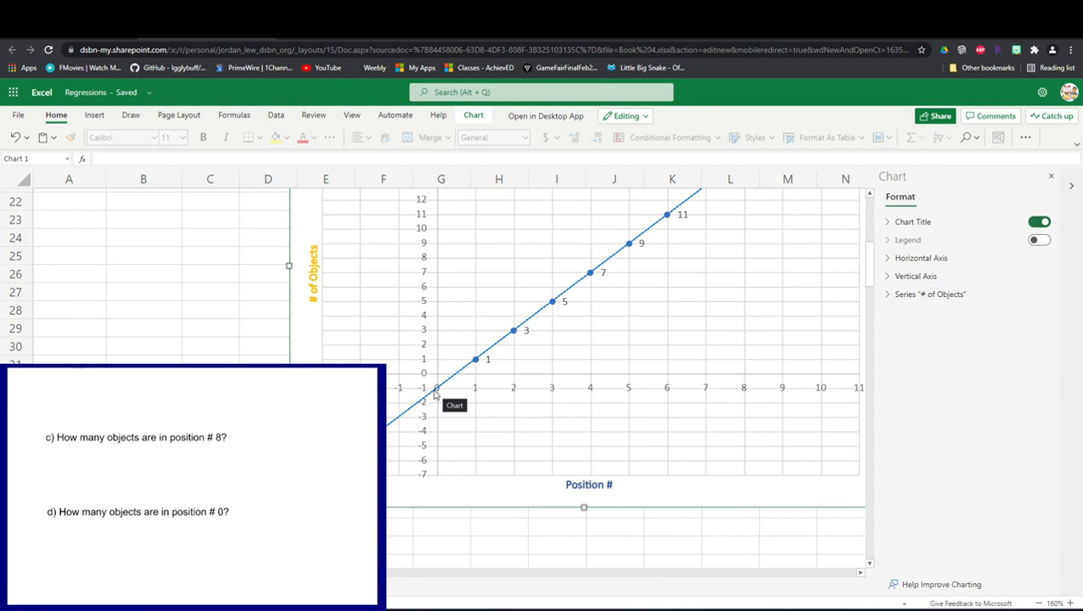
left_click_drag(650, 369, 637, 457)
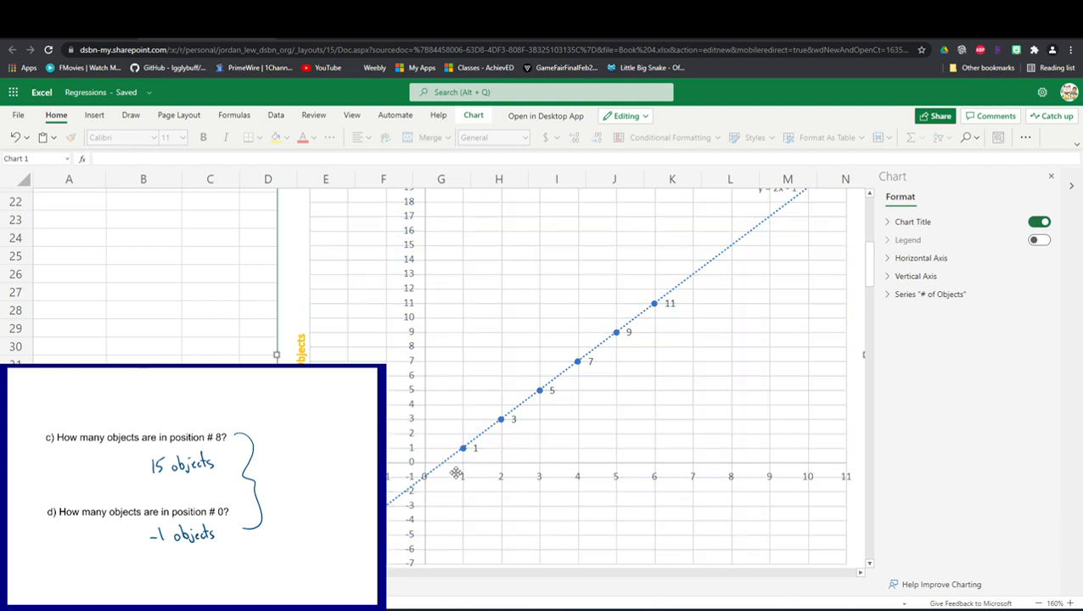
Step: Compare the data table with the extended trendline to read the number of objects at positions 8 and 0
scroll(208, 324, "up", 7)
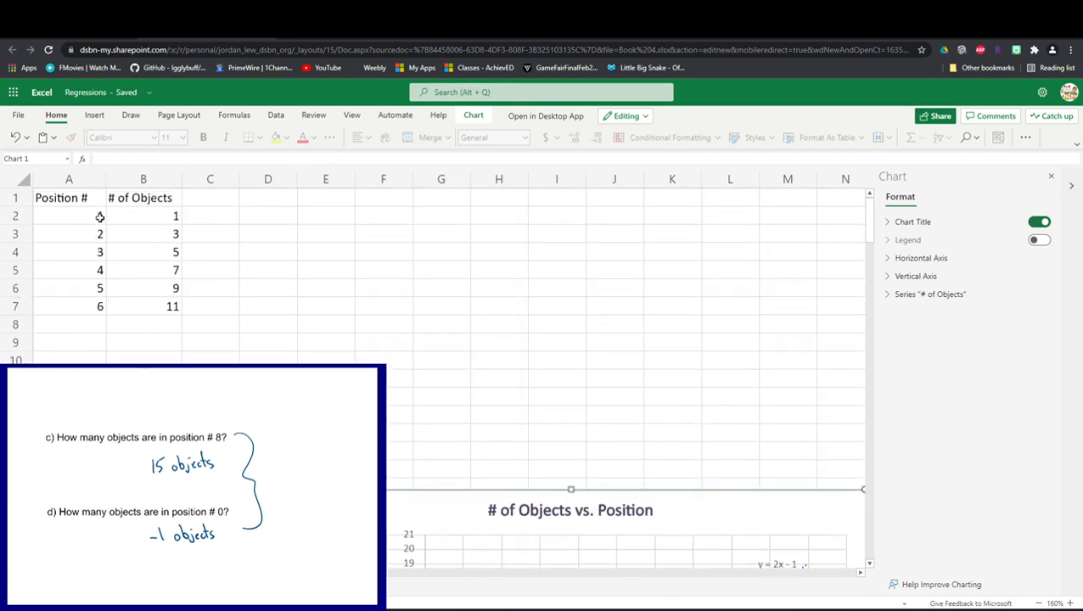
scroll(413, 511, "down", 7)
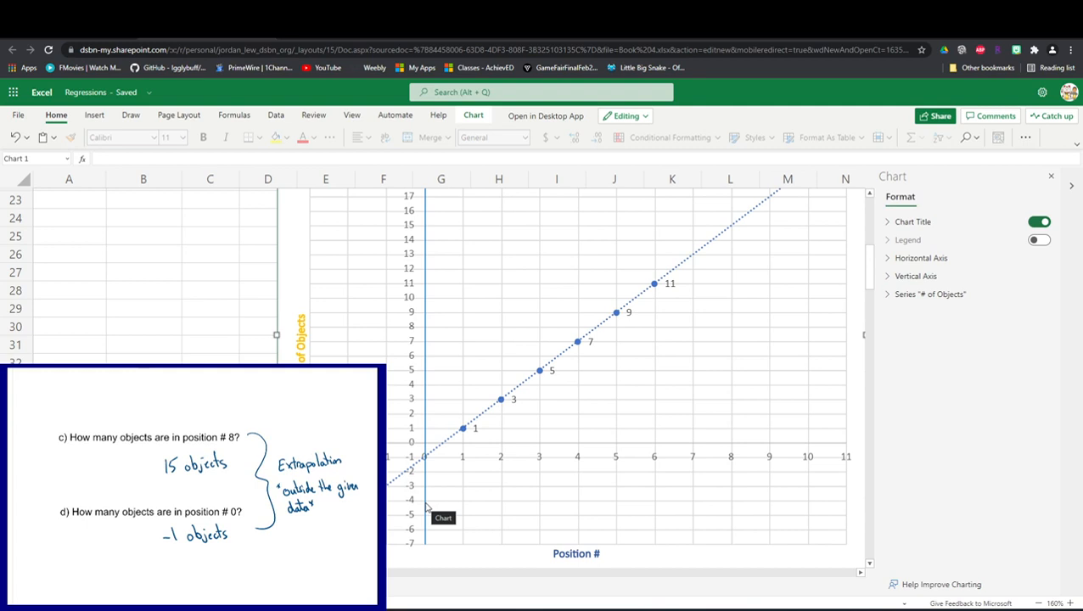
left_click(424, 506)
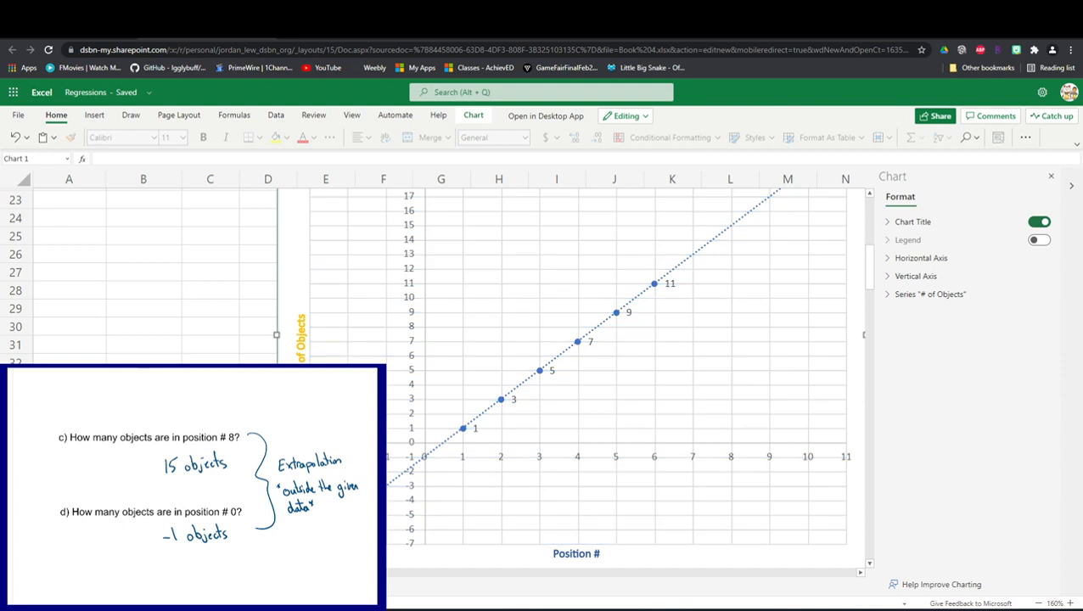
scroll(577, 374, "up", 1)
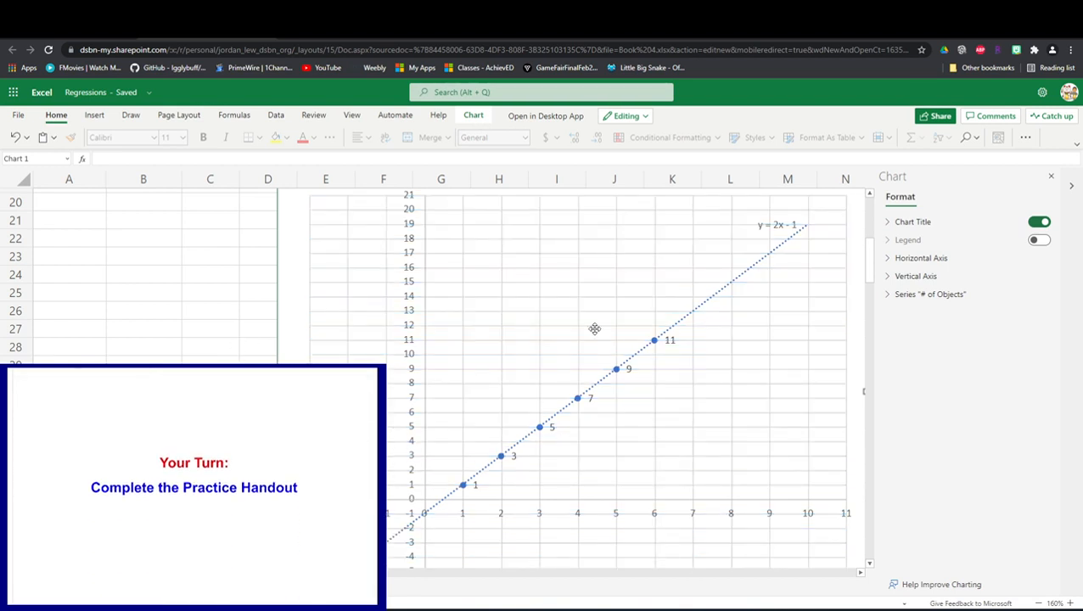
Step: Close the chart formatting settings and move the chart across the sheet so its right edge reaches column P
left_click(1051, 176)
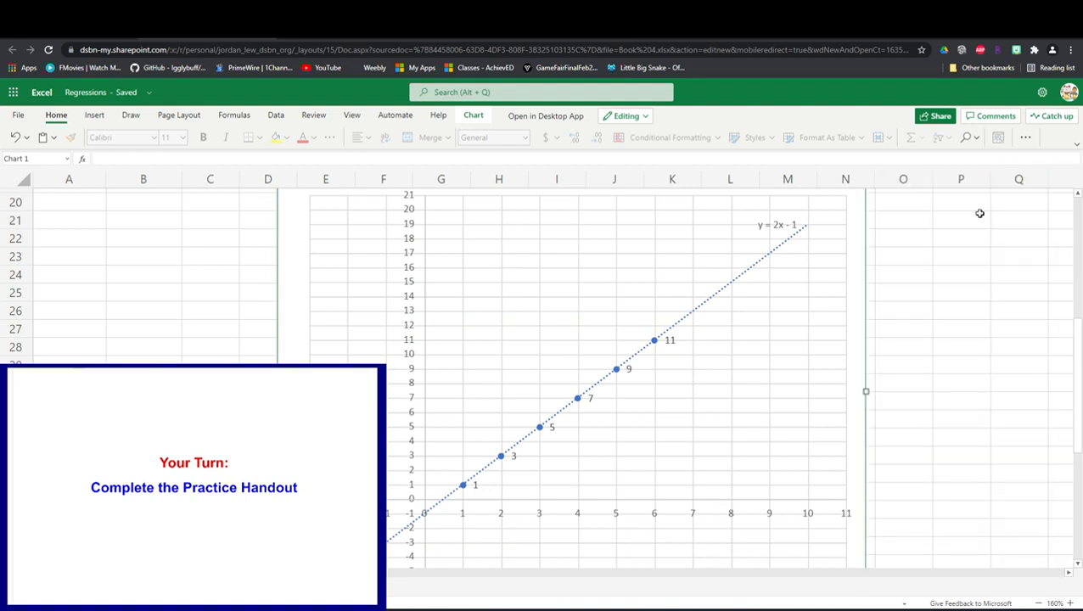
left_click_drag(690, 428, 779, 416)
left_click(977, 436)
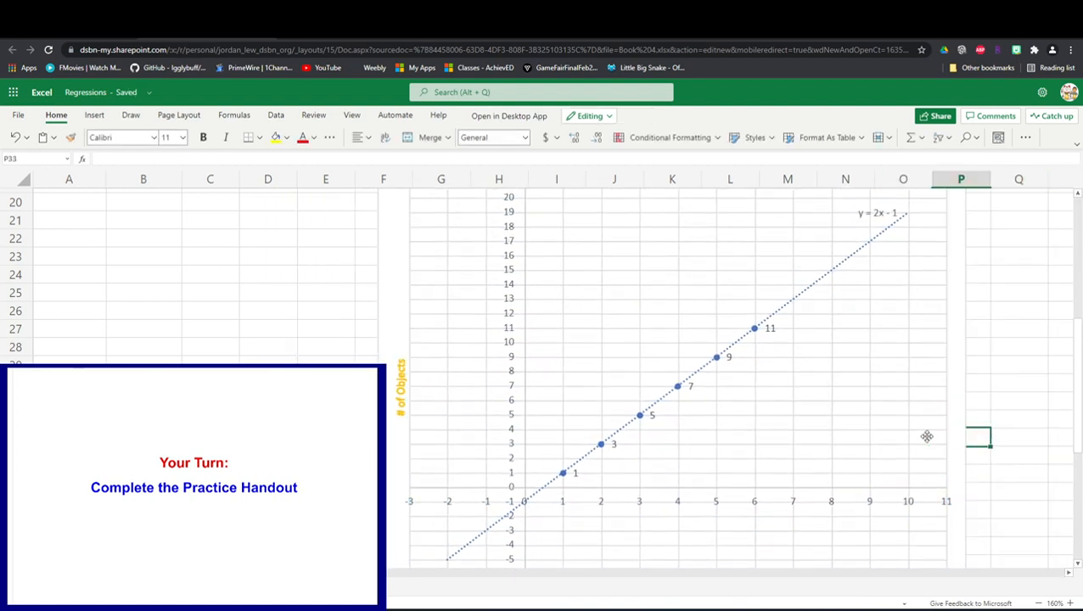
Step: Shrink the chart from its upper-left corner and move it up to the first row, near the data table
scroll(684, 423, "up", 2)
left_click(377, 251)
left_click_drag(377, 252, 581, 448)
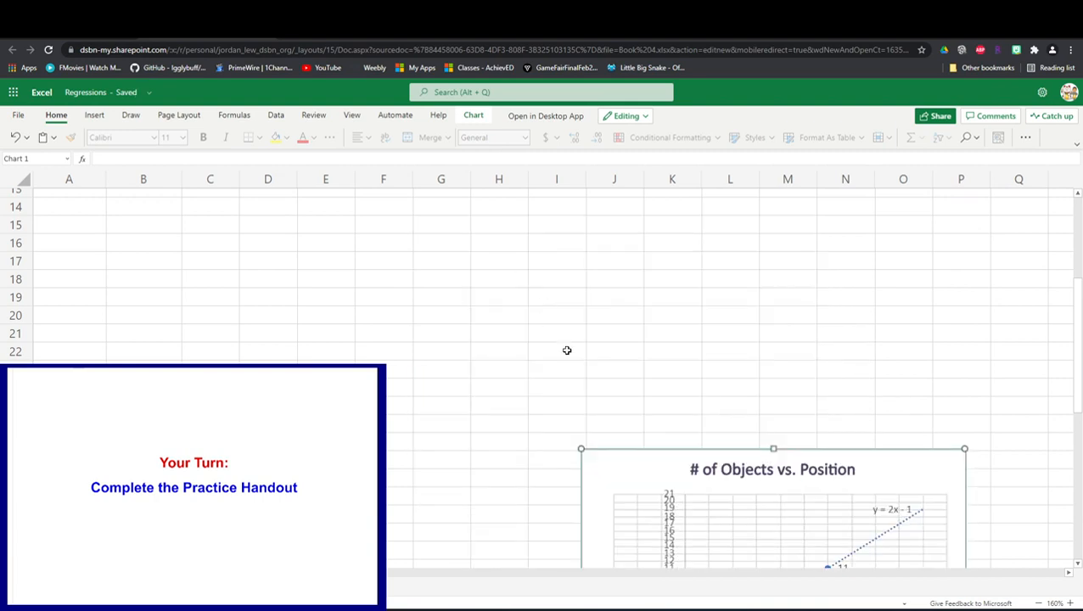
scroll(567, 350, "up", 3)
scroll(543, 382, "up", 1)
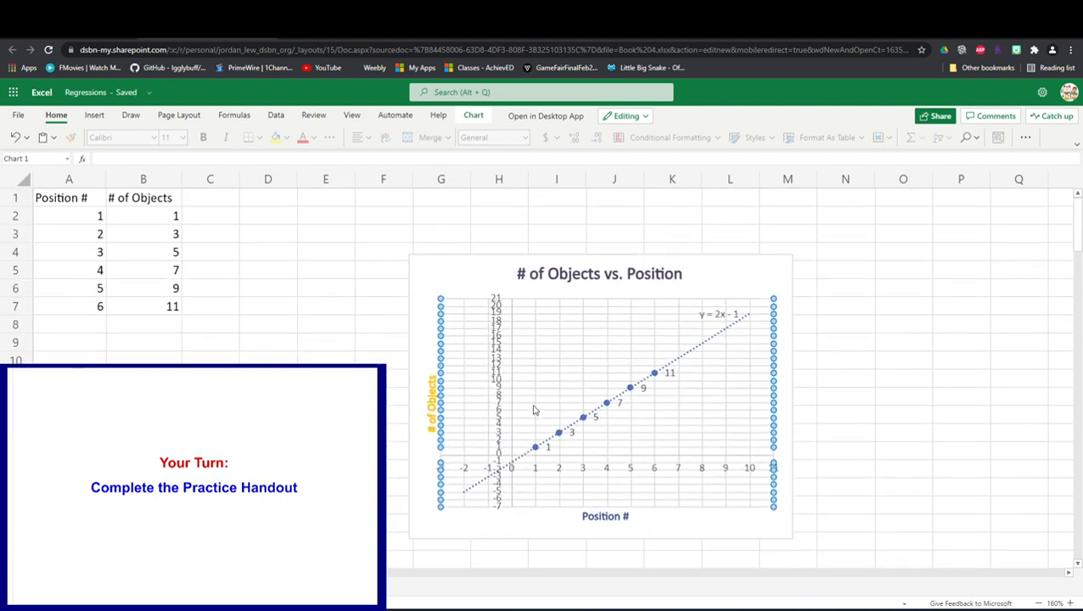
left_click(892, 410)
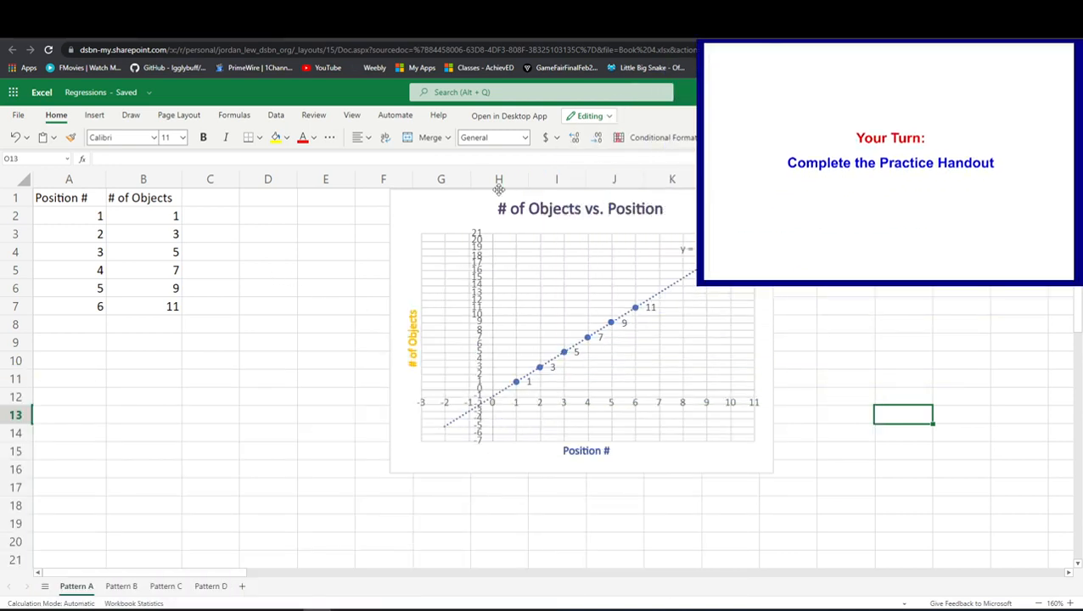
Step: Copy the table in A1:B7 of the Pattern A sheet and paste it at A1 of the Pattern B sheet
left_click(122, 586)
left_click(151, 589)
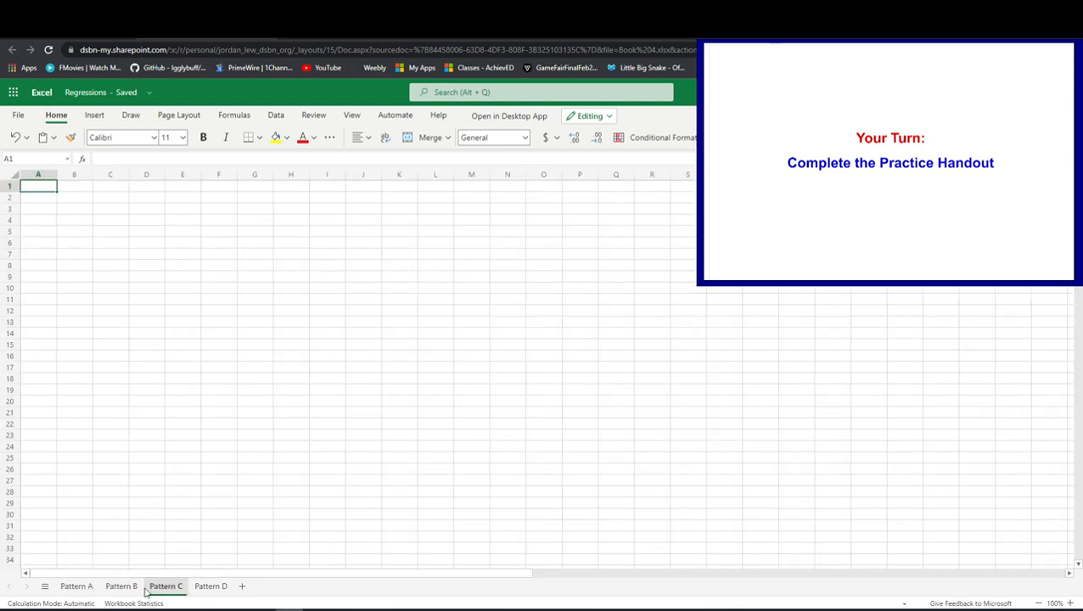
left_click(88, 592)
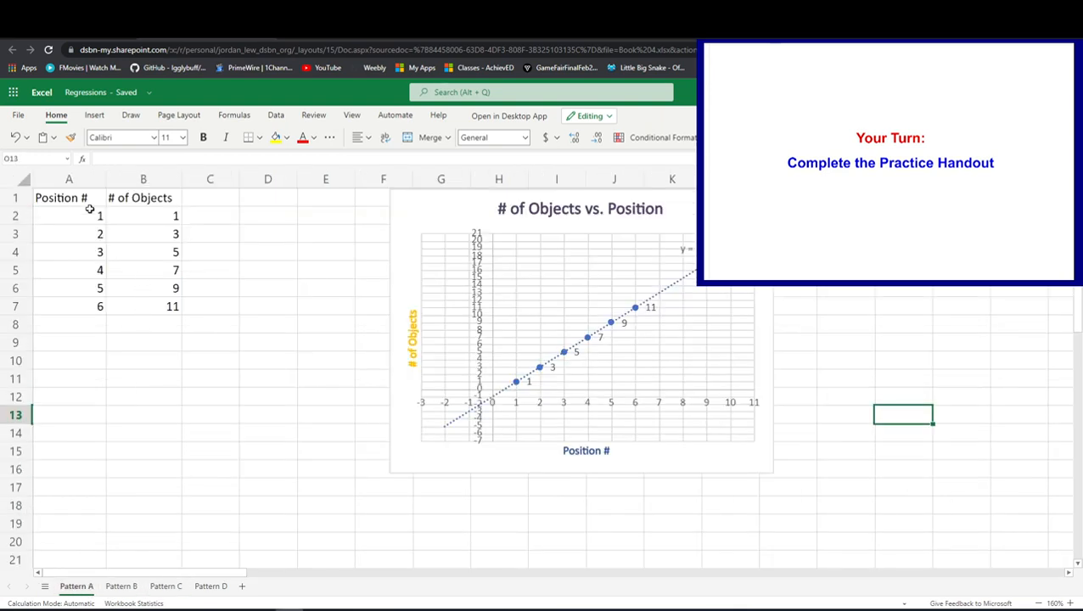
left_click_drag(75, 200, 131, 301)
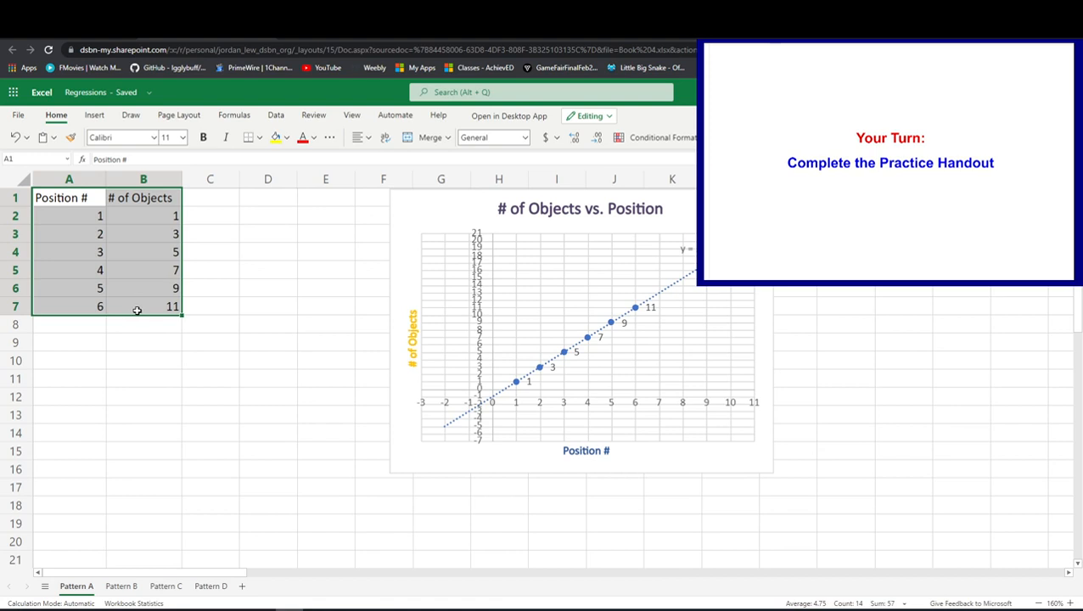
key("ctrl+c")
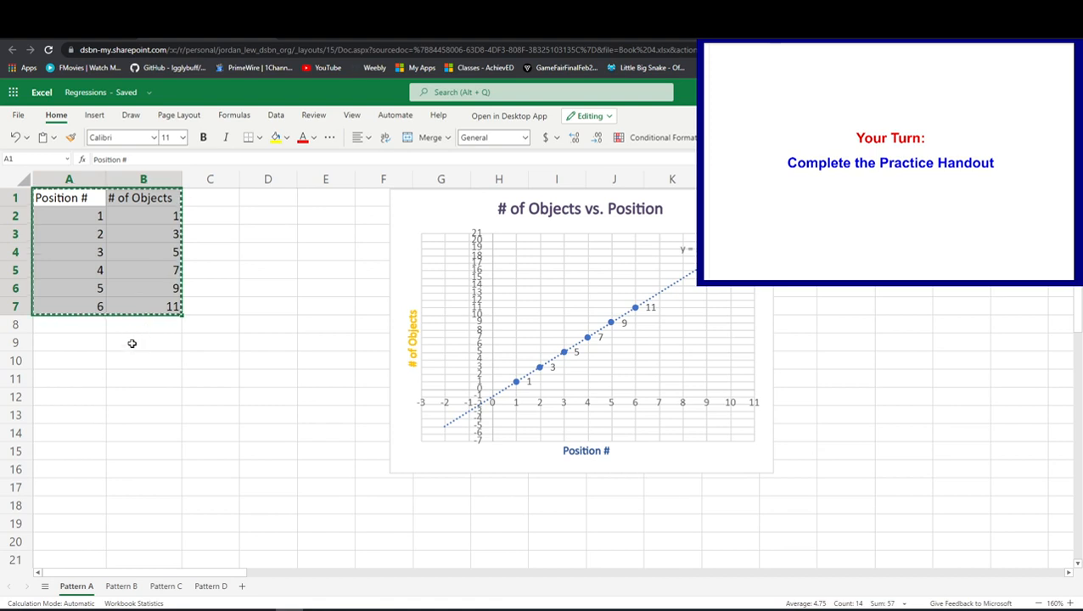
left_click(121, 586)
key("ctrl+v")
Step: Clear the "# of Objects" values in B2:B7 of the Pattern B sheet
left_click(56, 219)
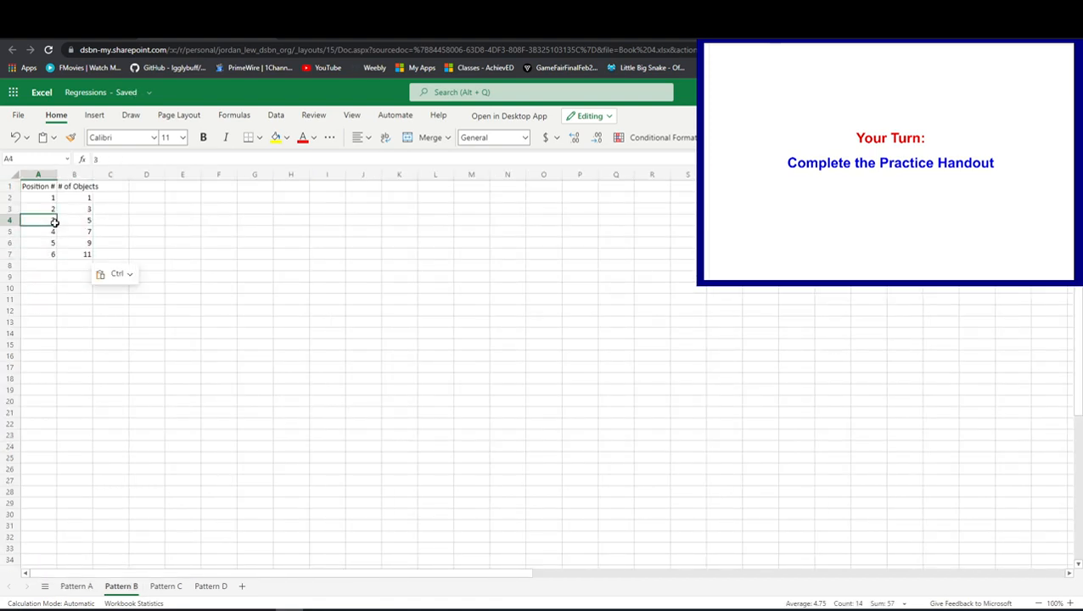
left_click_drag(82, 197, 92, 254)
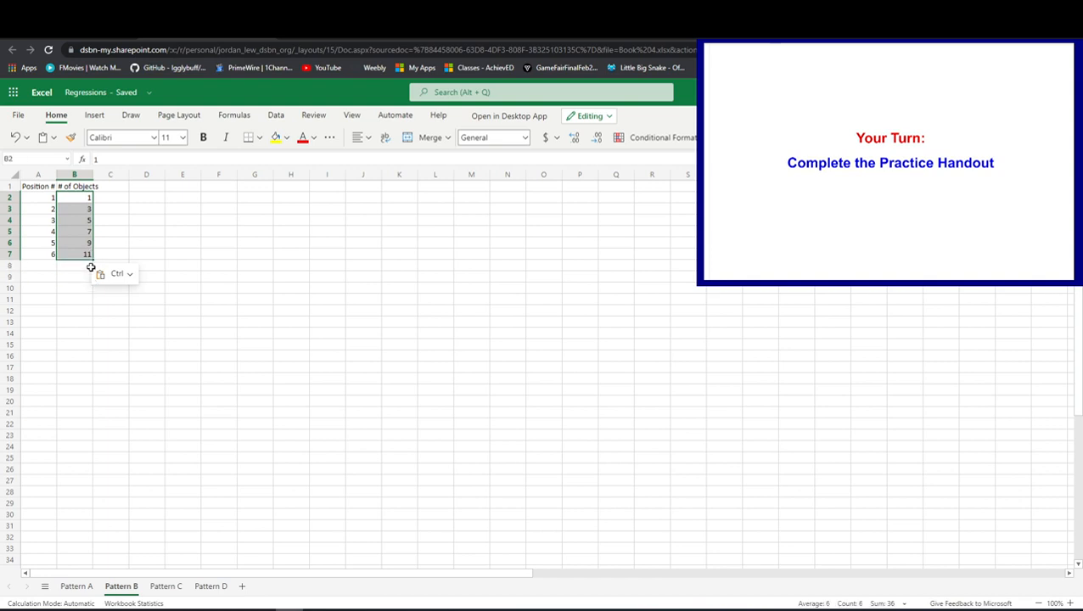
key("Delete")
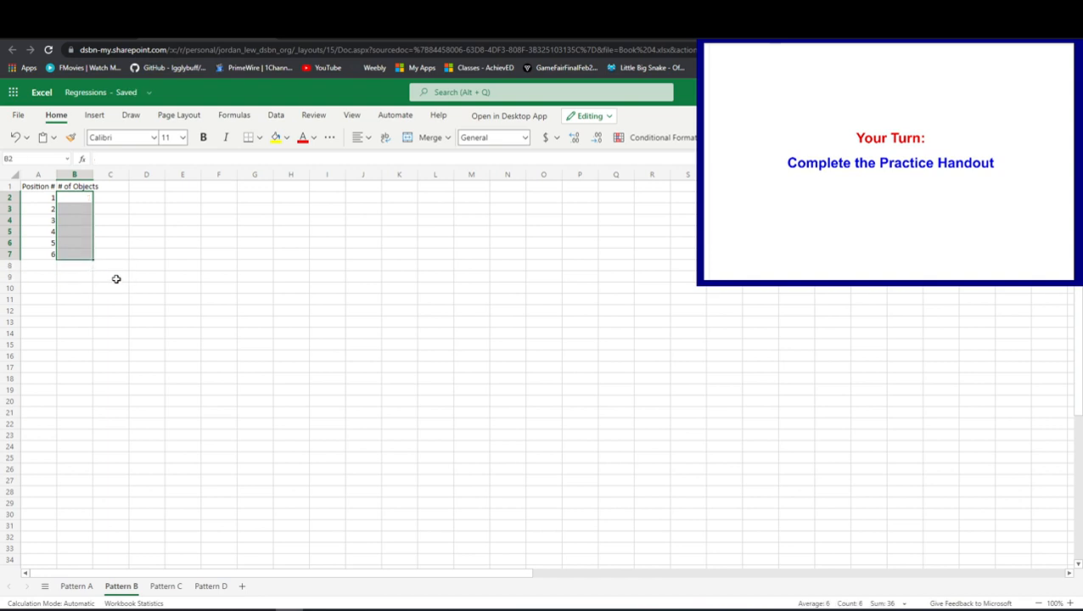
Step: Return to the Pattern A sheet and move the chart beside the table, starting at about column D
left_click(76, 586)
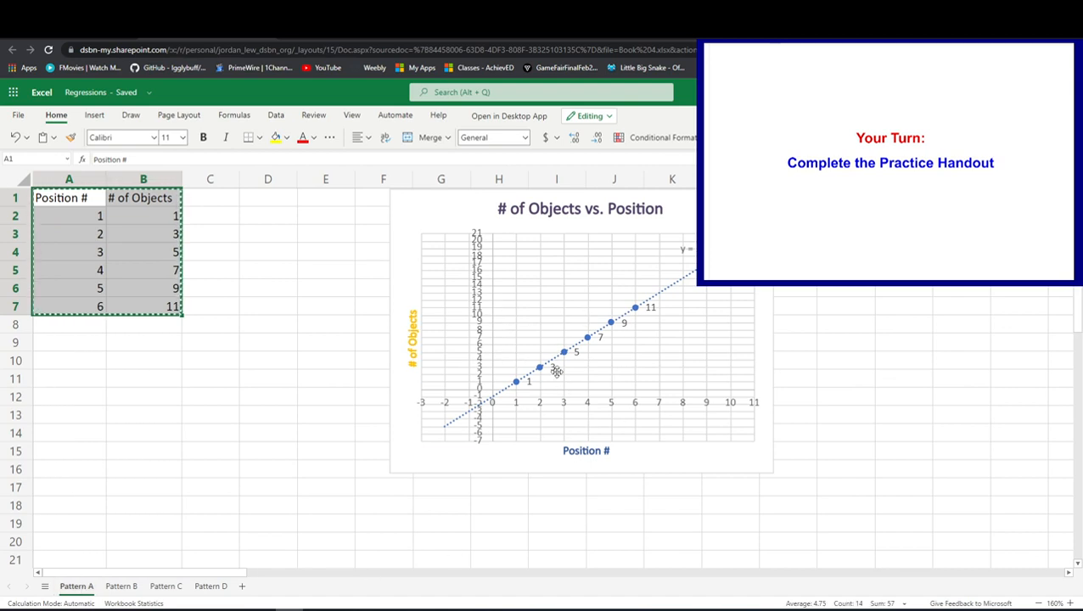
left_click(550, 385)
left_click_drag(522, 456, 371, 461)
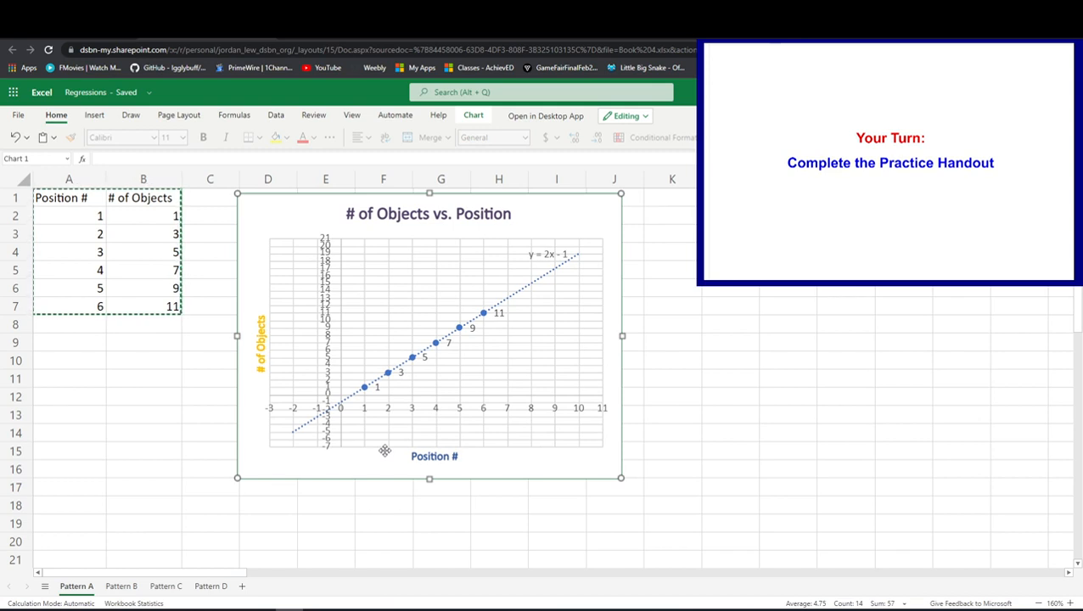